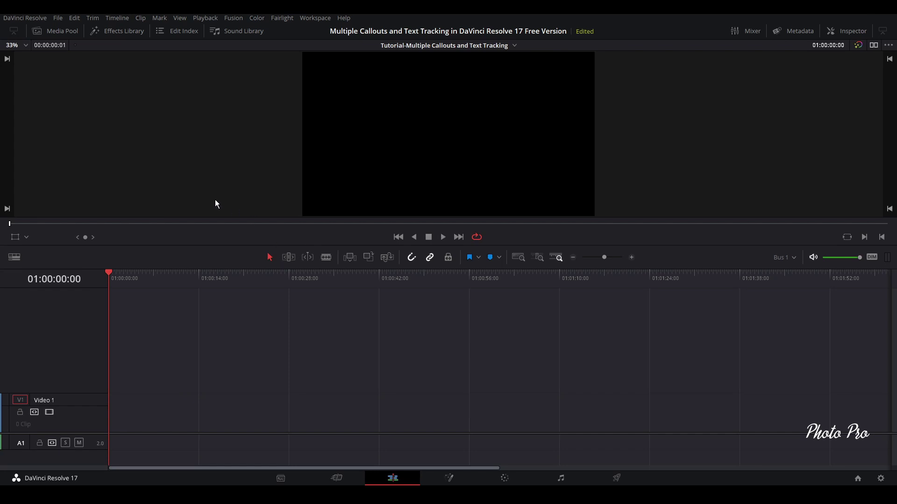
# Place pexels-pavel-daniylyuk-5790074.mp4 from the Media Pool at the start of Video 1
pyautogui.click(63, 31)
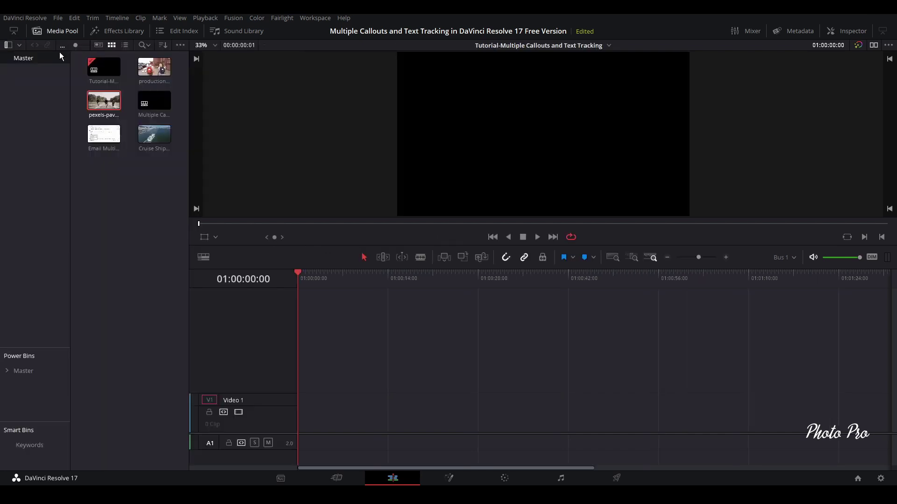
pyautogui.moveTo(96, 102); pyautogui.dragTo(308, 410)
pyautogui.click(61, 32)
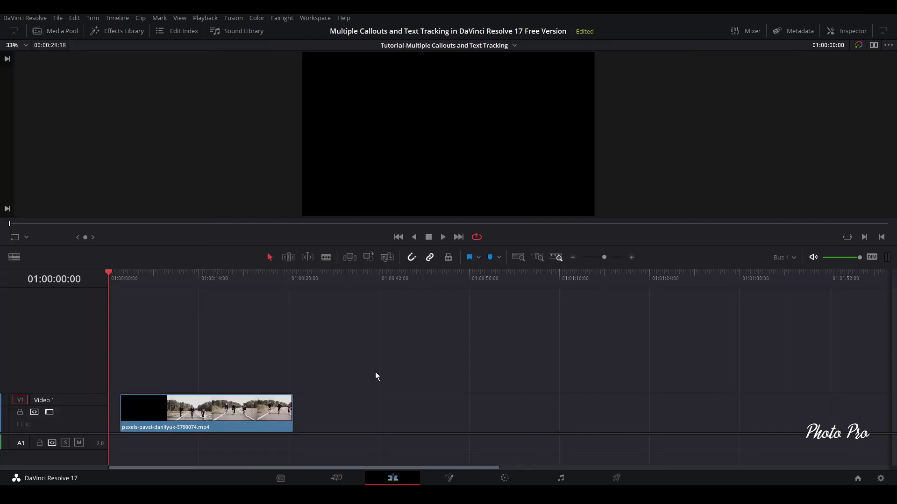
pyautogui.moveTo(208, 426)
pyautogui.mouseDown()
pyautogui.moveTo(195, 425)
pyautogui.moveTo(219, 425)
pyautogui.mouseUp()
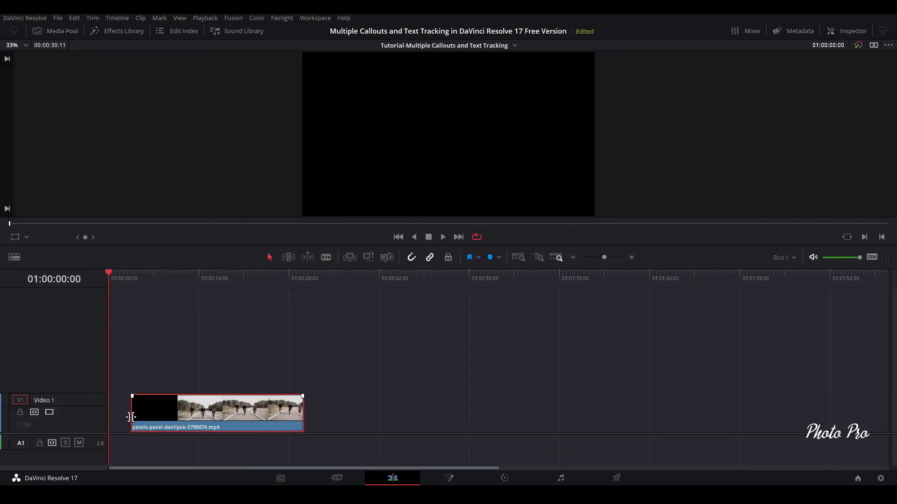
# Trim off the black opening frames and the tail so the clip runs 00:00:10:05
pyautogui.moveTo(133, 413); pyautogui.dragTo(188, 415)
pyautogui.moveTo(302, 409); pyautogui.dragTo(120, 426)
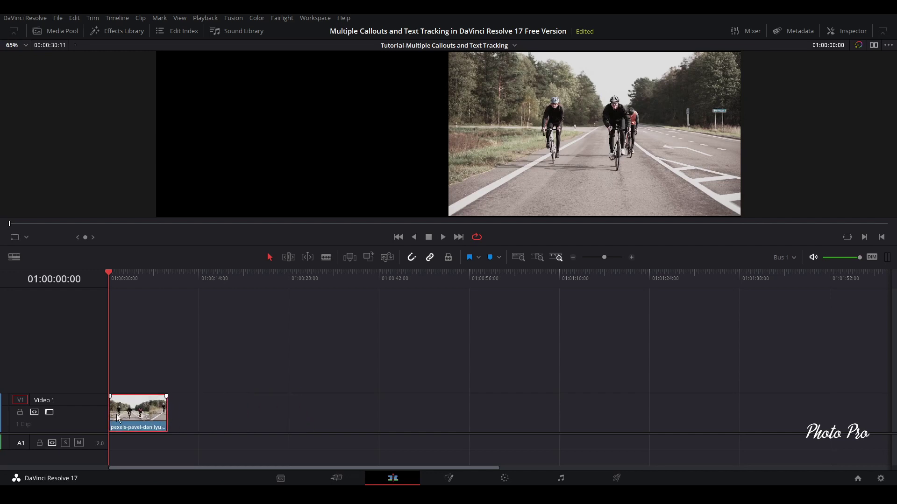
pyautogui.hotkey('ctrl', 'd')
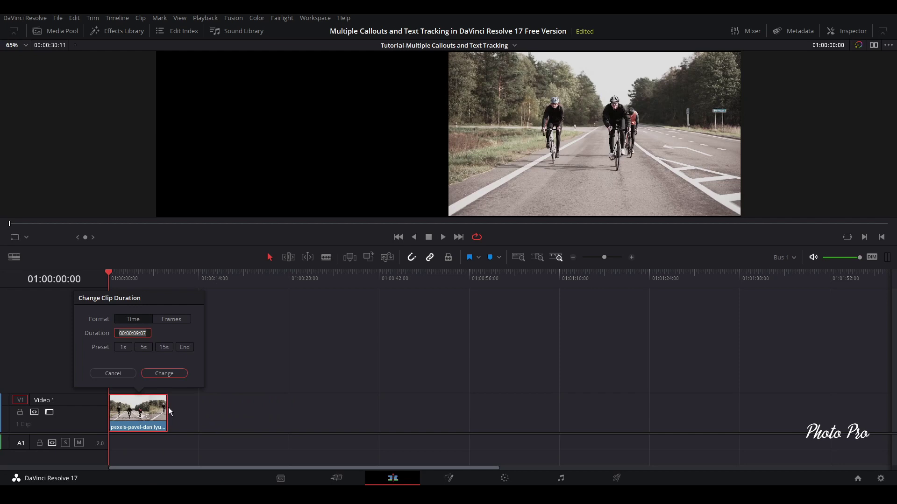
pyautogui.click(123, 374)
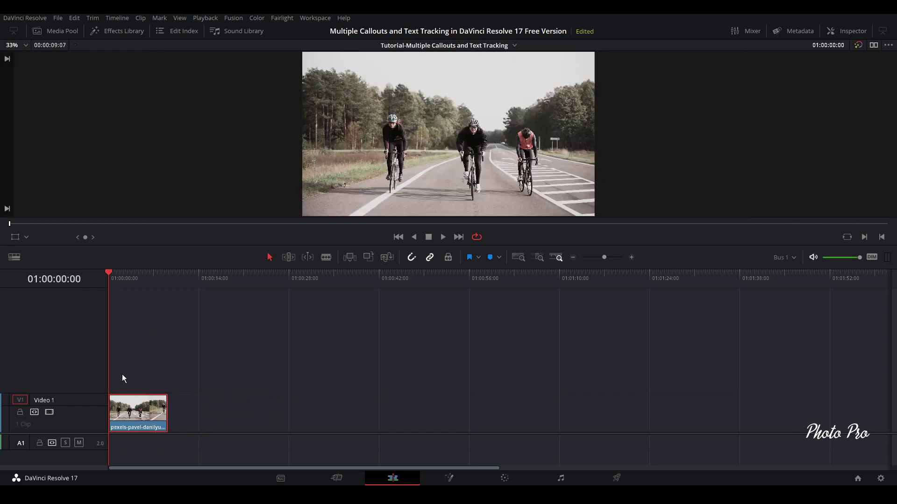
pyautogui.moveTo(170, 415); pyautogui.dragTo(175, 413)
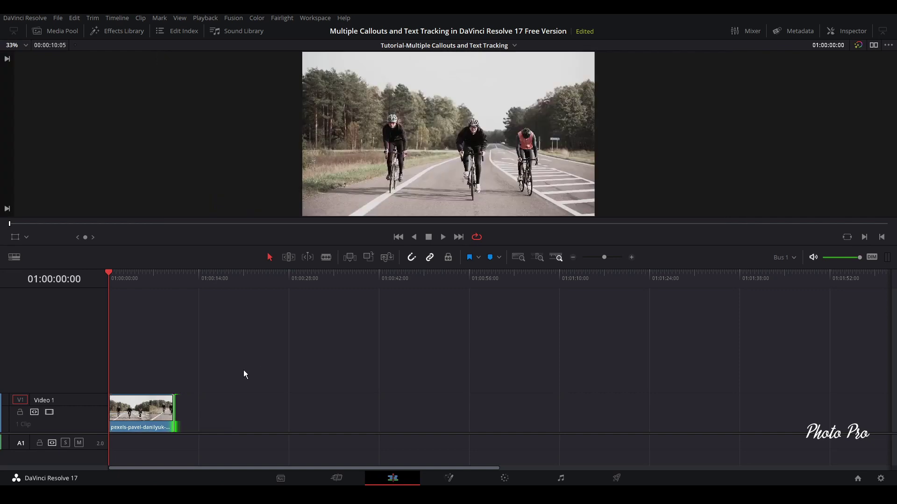
pyautogui.click(153, 404)
# Park the playhead at 01:00:05:00 and switch to the Fusion page
pyautogui.click(147, 275)
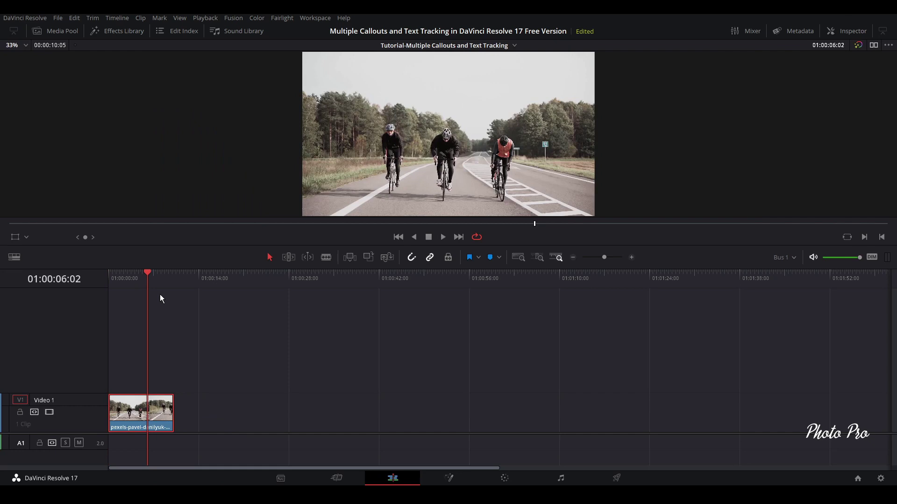
pyautogui.moveTo(145, 273); pyautogui.dragTo(141, 273)
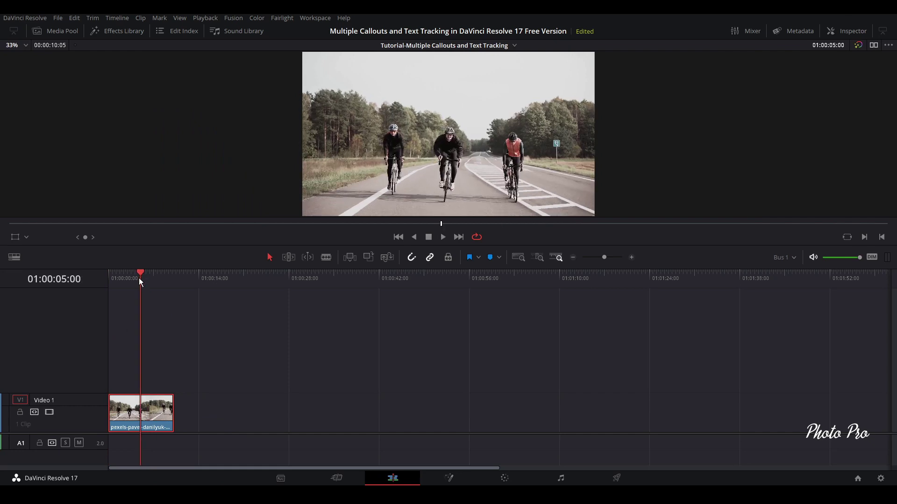
pyautogui.click(448, 478)
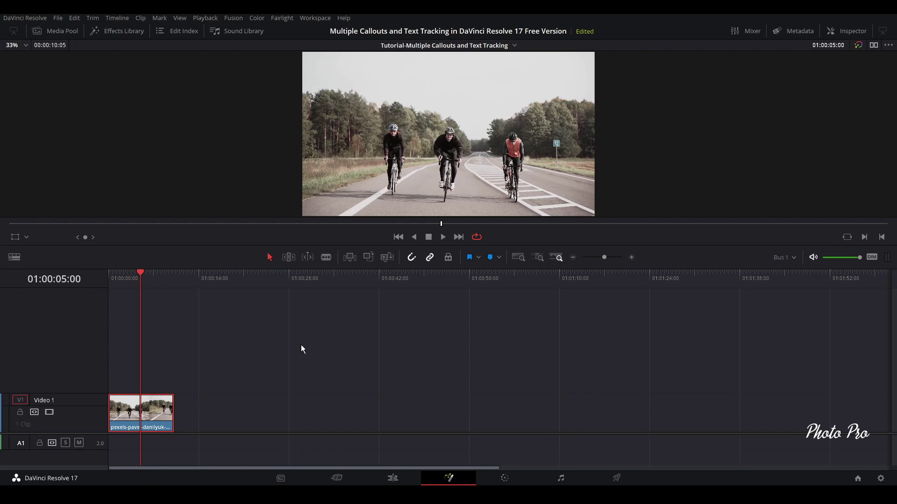
# Add three Planar Tracker nodes to the Fusion graph via the 'plan' node search
pyautogui.moveTo(207, 375); pyautogui.dragTo(480, 438)
pyautogui.moveTo(469, 377); pyautogui.dragTo(464, 386)
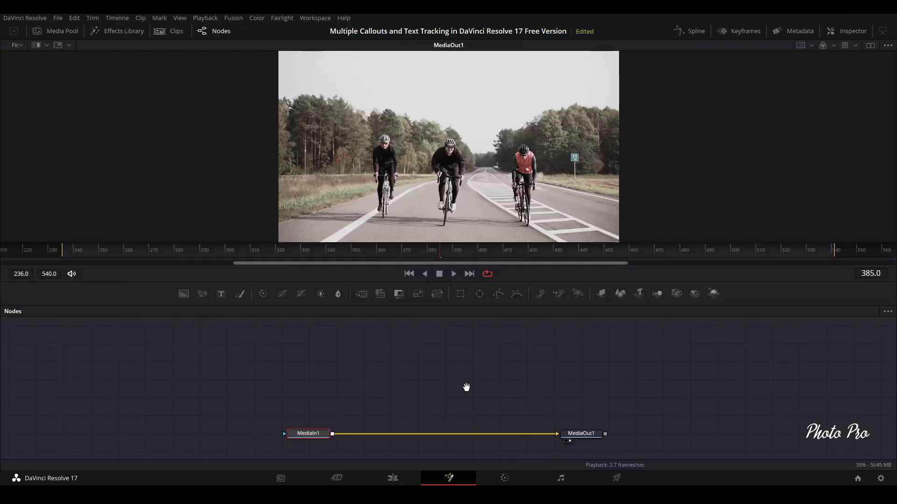
pyautogui.hotkey('shift', 'space')
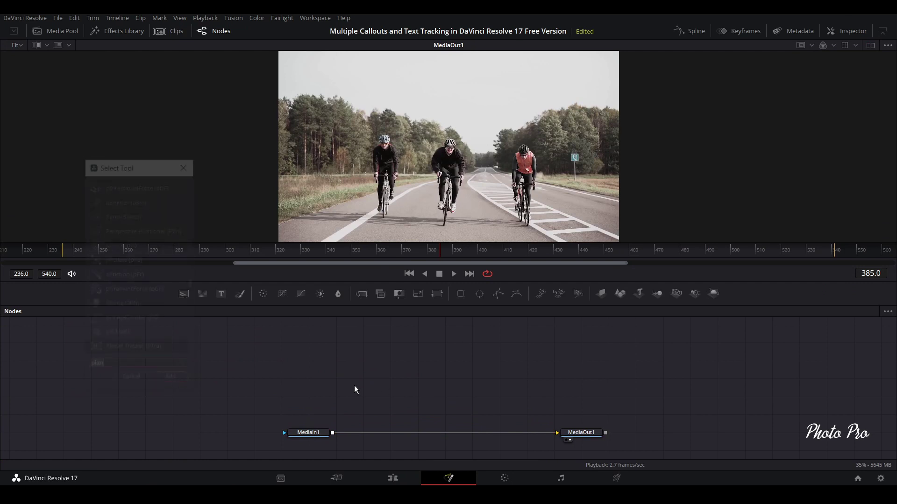
pyautogui.write('plan')
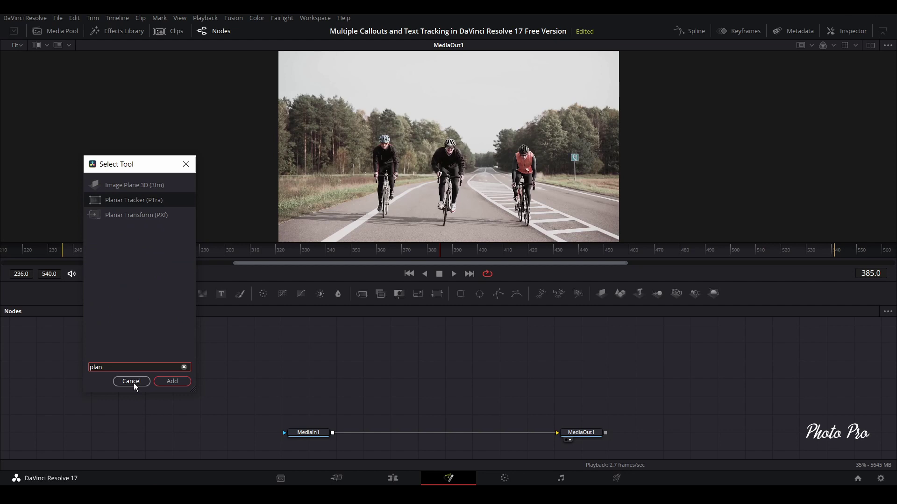
pyautogui.click(170, 380)
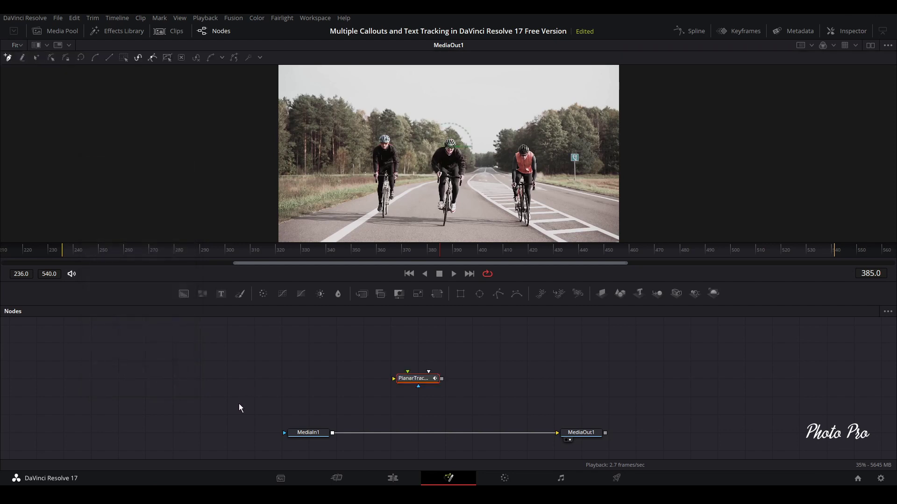
pyautogui.hotkey('shift', 'space')
pyautogui.click(180, 381)
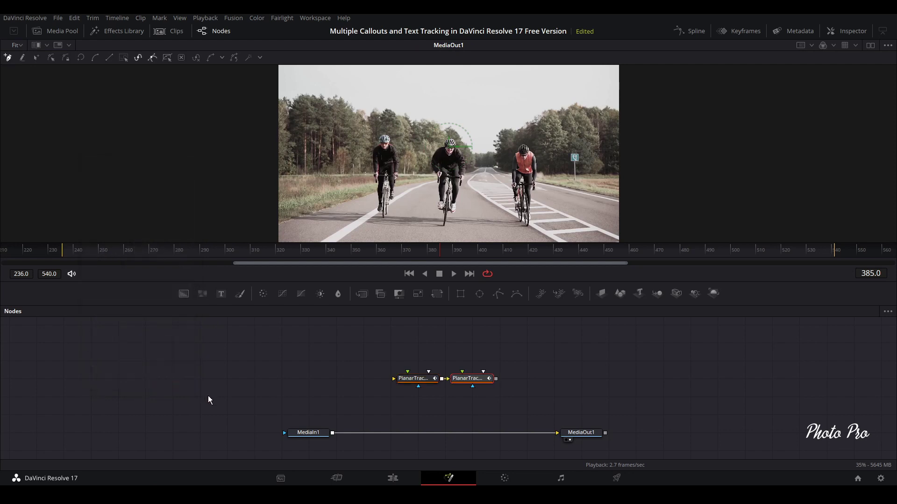
pyautogui.hotkey('shift', 'space')
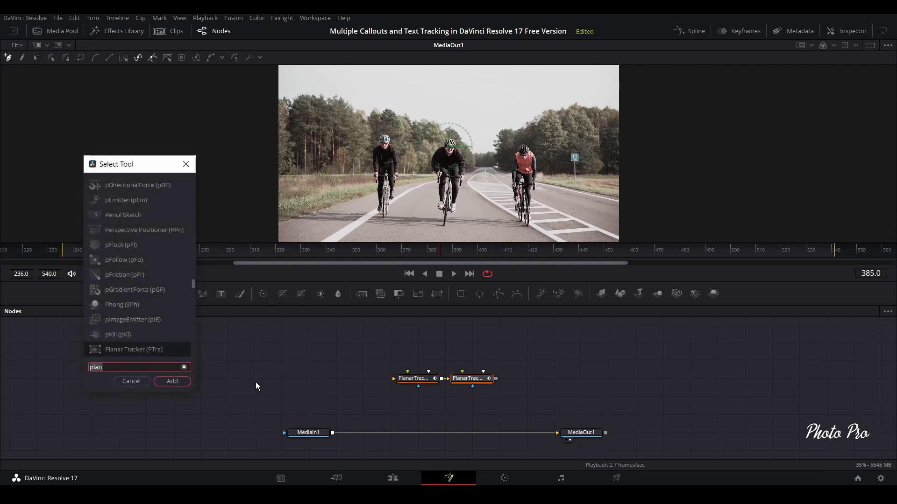
pyautogui.click(181, 383)
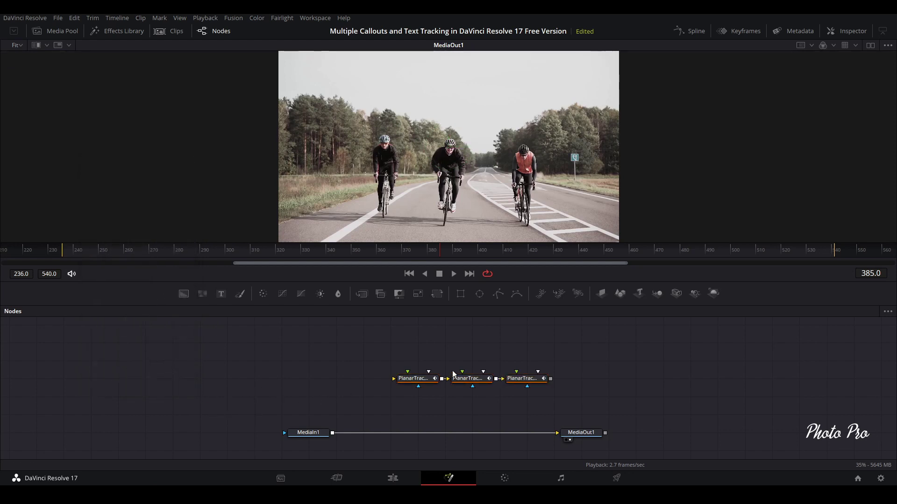
# Separate the trackers and insert PlanarTracker1 between MediaIn1 and MediaOut1
pyautogui.moveTo(407, 382); pyautogui.dragTo(352, 364)
pyautogui.moveTo(436, 375); pyautogui.dragTo(419, 386)
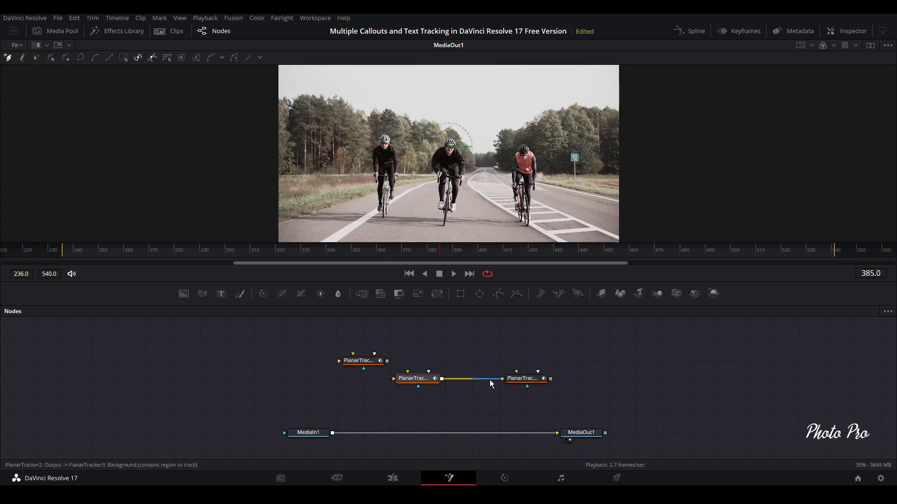
pyautogui.moveTo(488, 377); pyautogui.dragTo(434, 386)
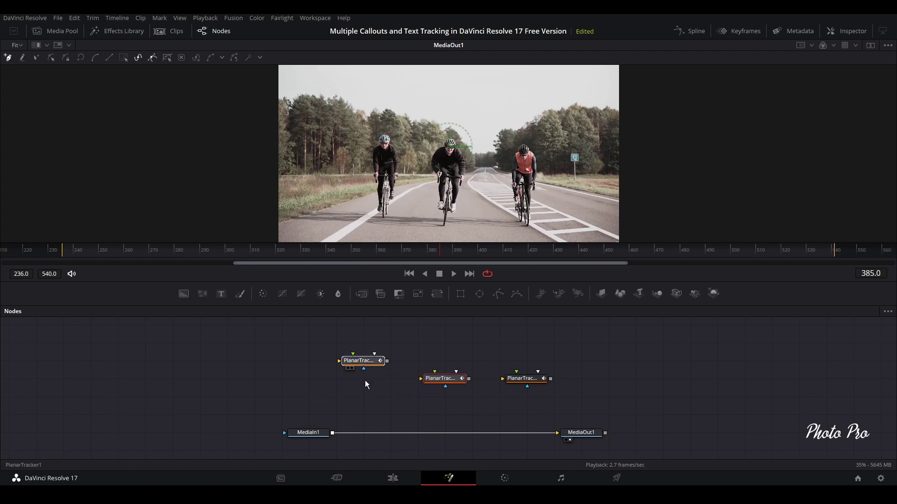
pyautogui.moveTo(379, 360); pyautogui.dragTo(410, 427)
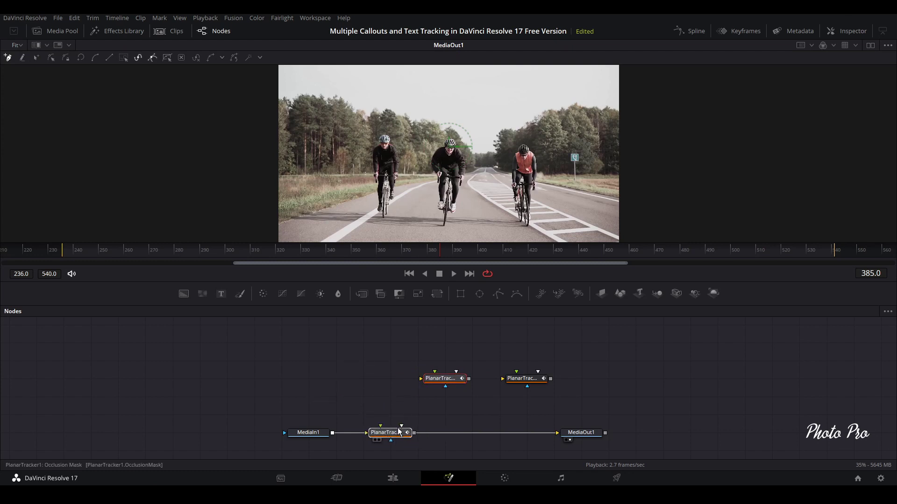
pyautogui.click(391, 434)
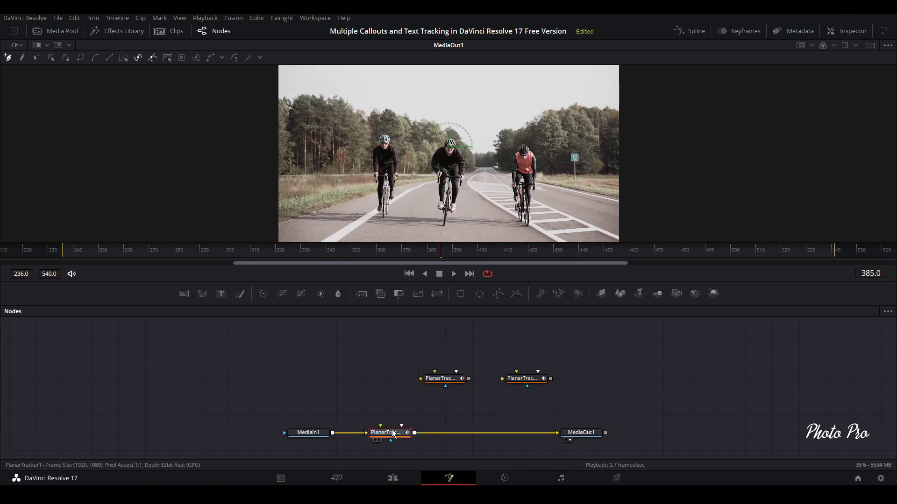
pyautogui.moveTo(391, 434)
pyautogui.mouseDown()
pyautogui.moveTo(391, 398)
pyautogui.moveTo(382, 434)
pyautogui.mouseUp()
pyautogui.scroll(-5, 404, 373)
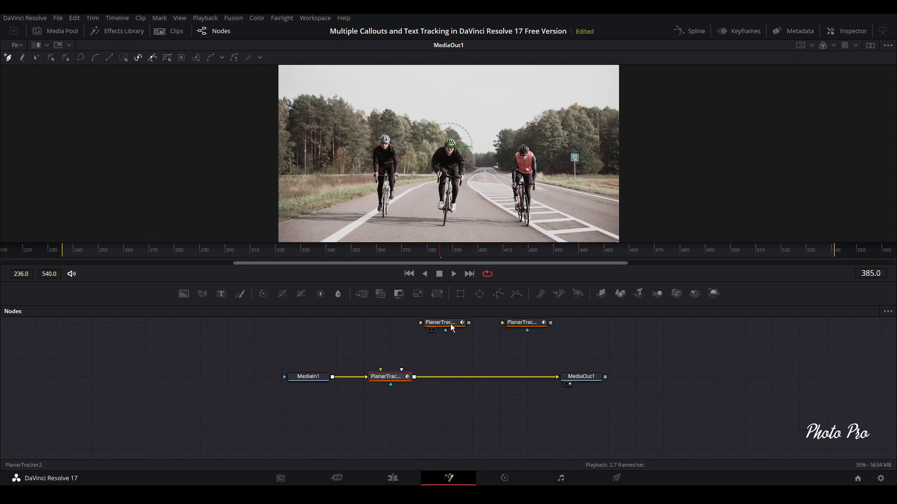
# Stack PlanarTracker2 and PlanarTracker3 below it and feed MediaIn1 into both
pyautogui.moveTo(450, 324); pyautogui.dragTo(400, 413)
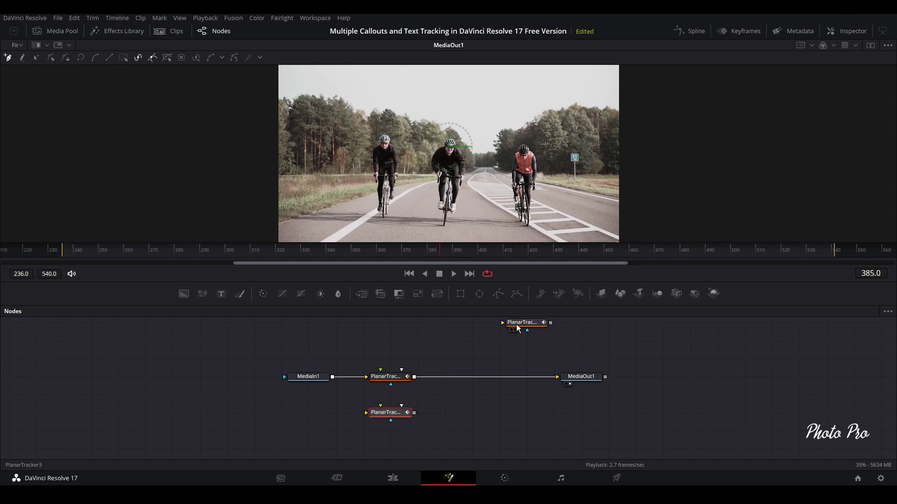
pyautogui.moveTo(517, 329); pyautogui.dragTo(385, 454)
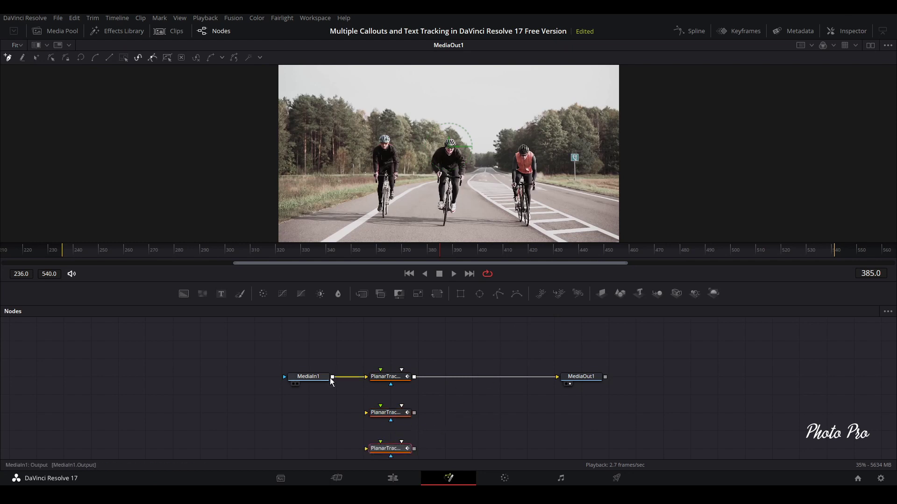
pyautogui.moveTo(332, 376); pyautogui.dragTo(366, 413)
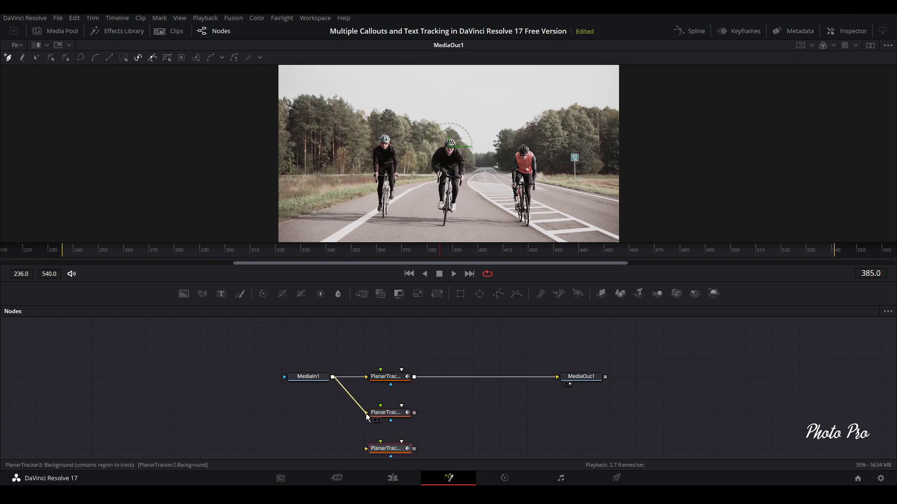
pyautogui.moveTo(332, 377); pyautogui.dragTo(367, 452)
pyautogui.click(389, 377)
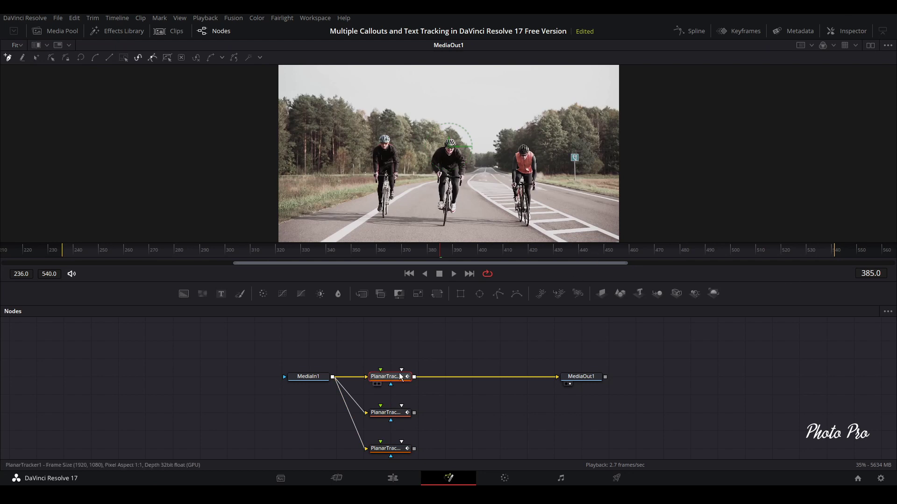
# Give PlanarTracker1 reference frame 236, a Hybrid Point/Area tracker and Translation motion
pyautogui.click(847, 30)
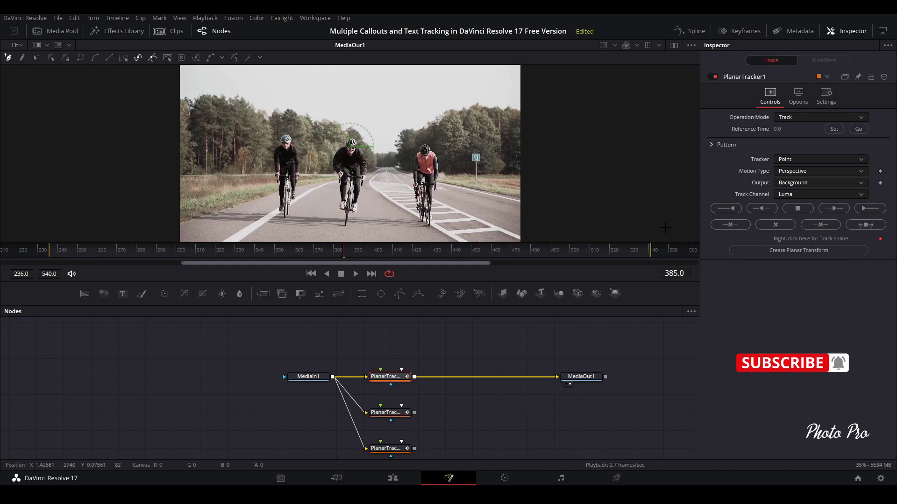
pyautogui.click(52, 254)
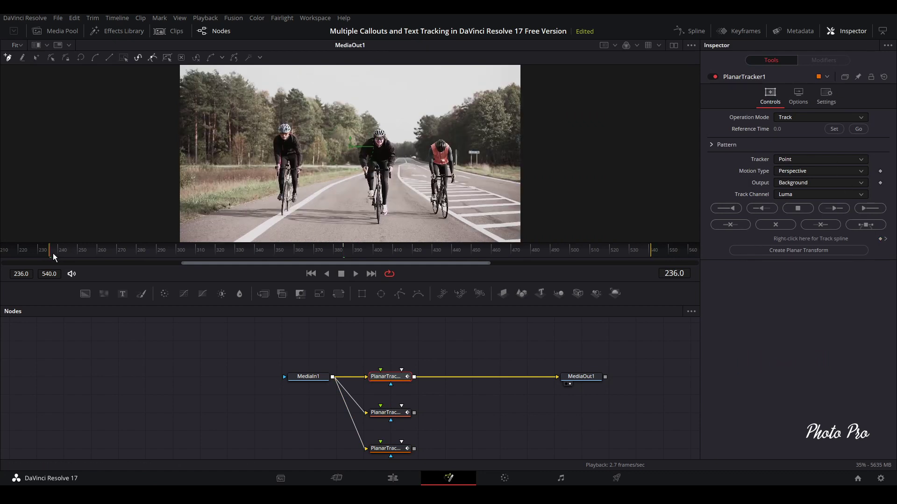
pyautogui.click(834, 130)
pyautogui.click(864, 159)
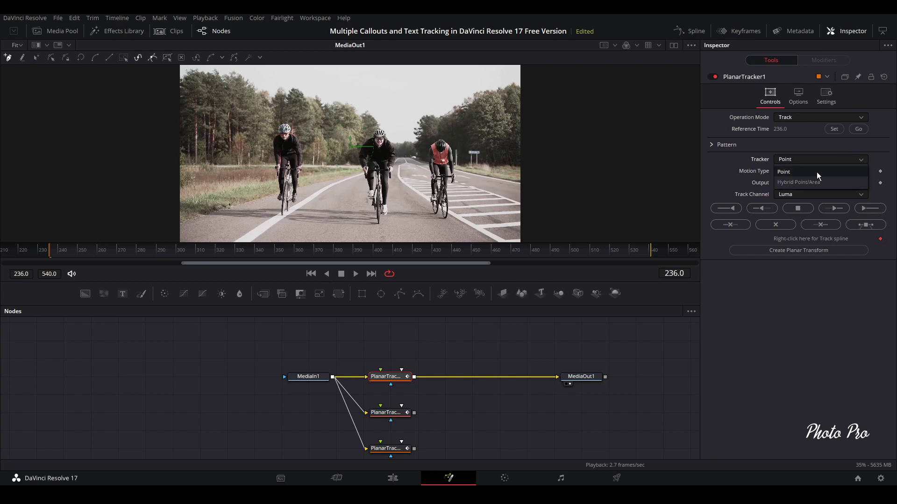
pyautogui.click(800, 183)
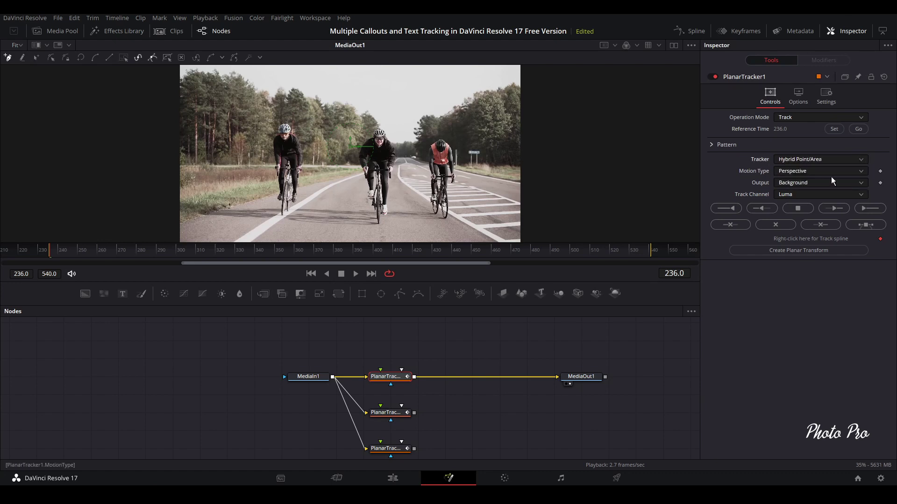
pyautogui.click(860, 172)
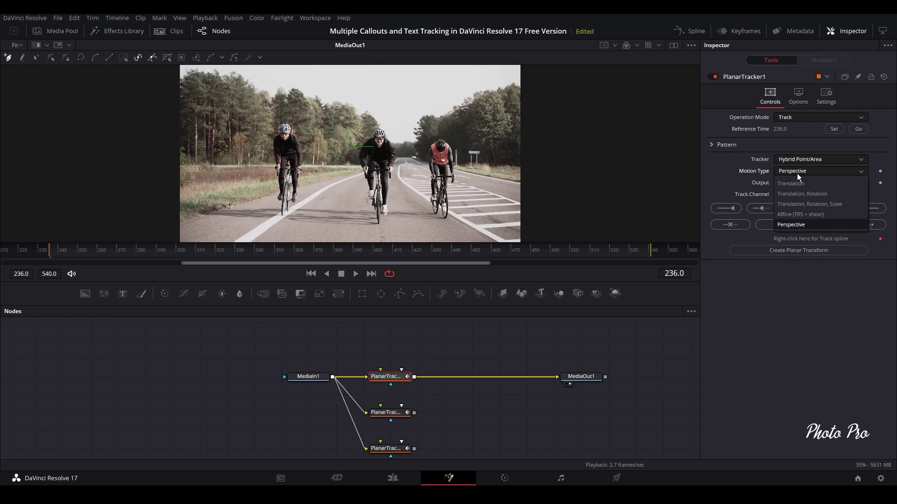
pyautogui.click(786, 182)
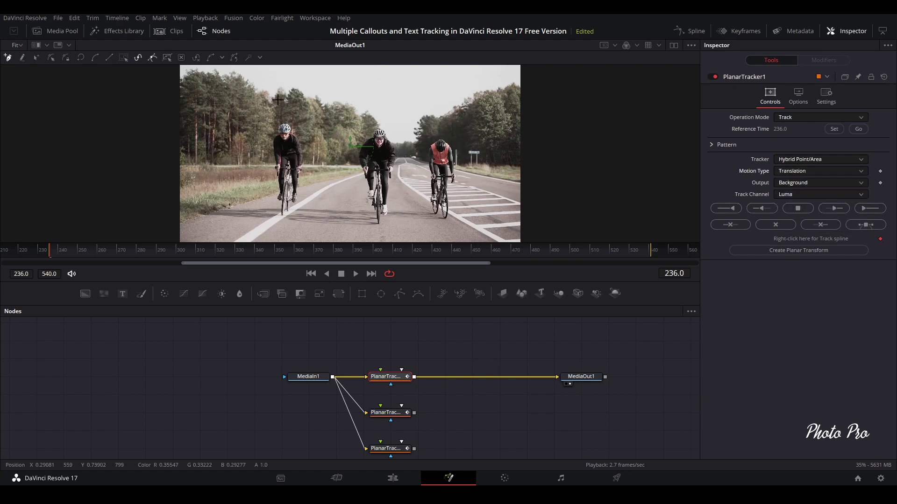
# Draw a closed tracking polygon around the left rider's helmet and face
pyautogui.scroll(5, 280, 150)
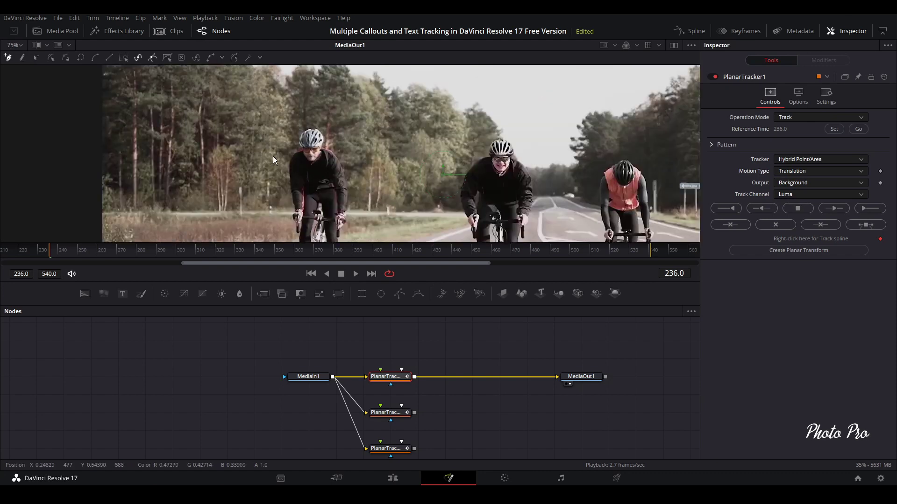
pyautogui.click(331, 116)
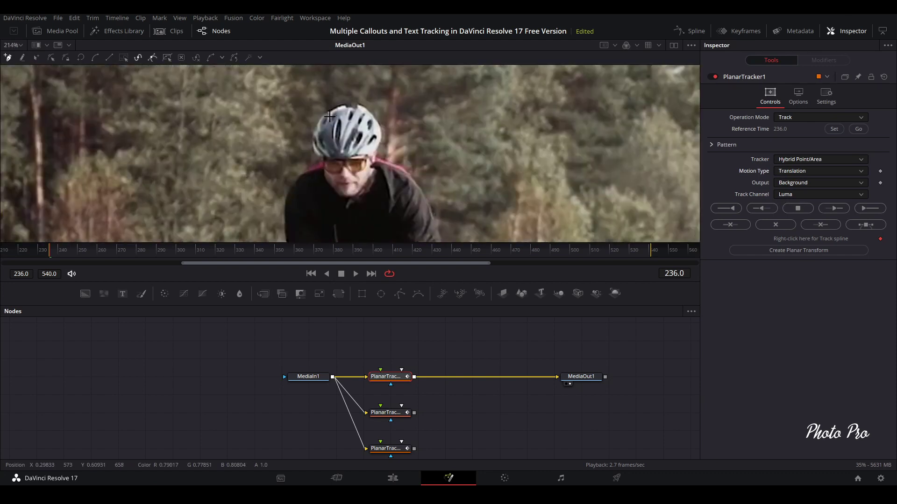
pyautogui.click(316, 136)
pyautogui.click(320, 151)
pyautogui.click(328, 181)
pyautogui.click(342, 196)
pyautogui.click(354, 192)
pyautogui.click(363, 179)
pyautogui.click(368, 172)
pyautogui.click(354, 110)
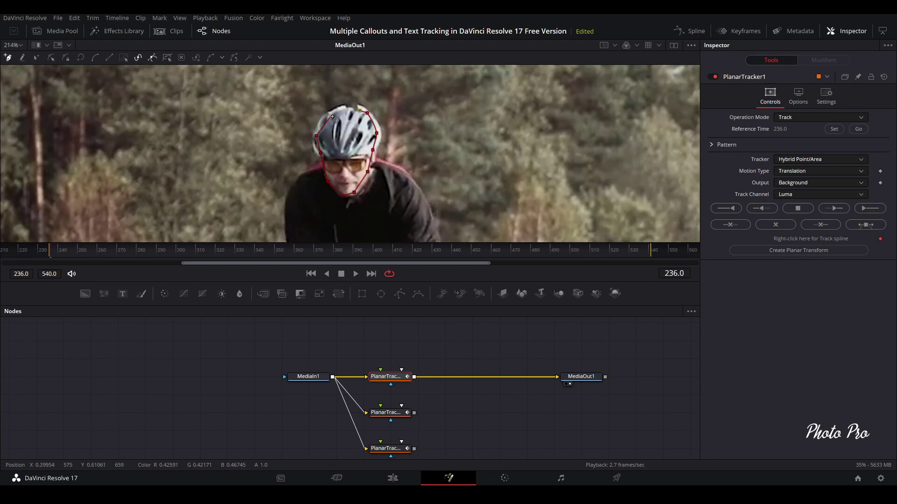
pyautogui.click(331, 116)
pyautogui.scroll(-2, 349, 164)
pyautogui.scroll(-5, 380, 144)
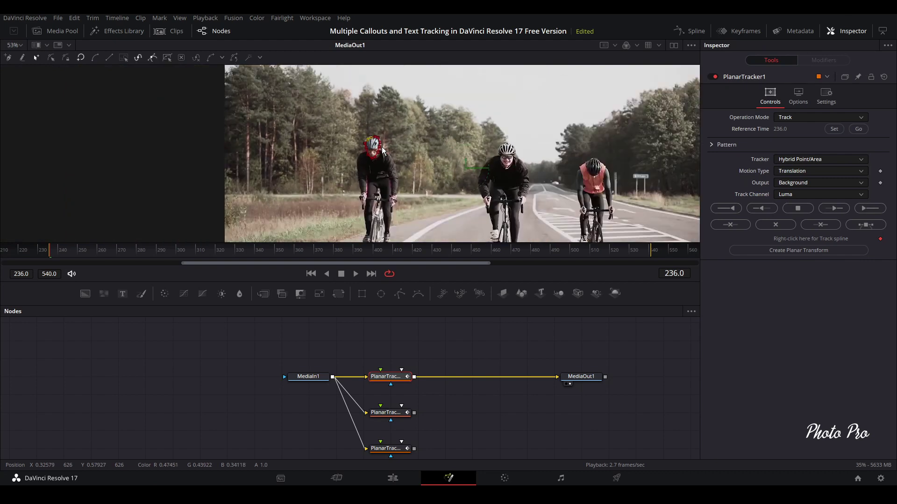
pyautogui.scroll(-2, 382, 149)
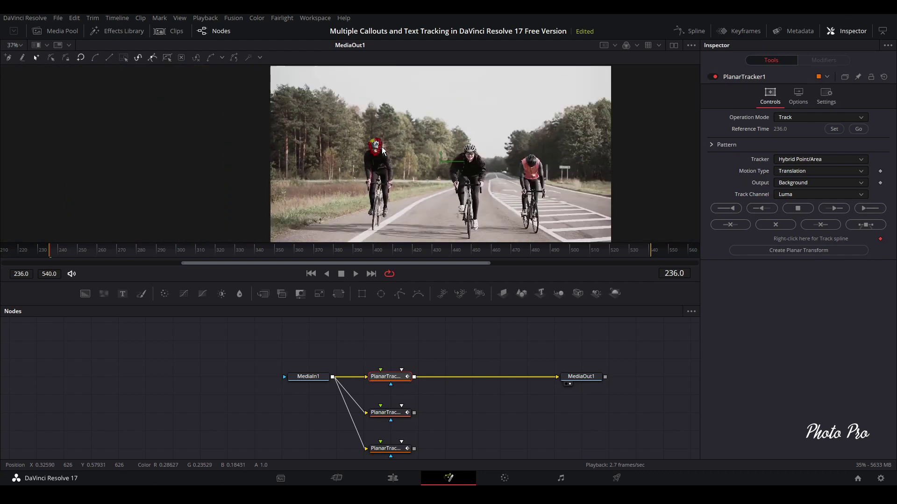
# Run Track to End on PlanarTracker1 so the left rider's head is tracked through frame 540
pyautogui.click(864, 209)
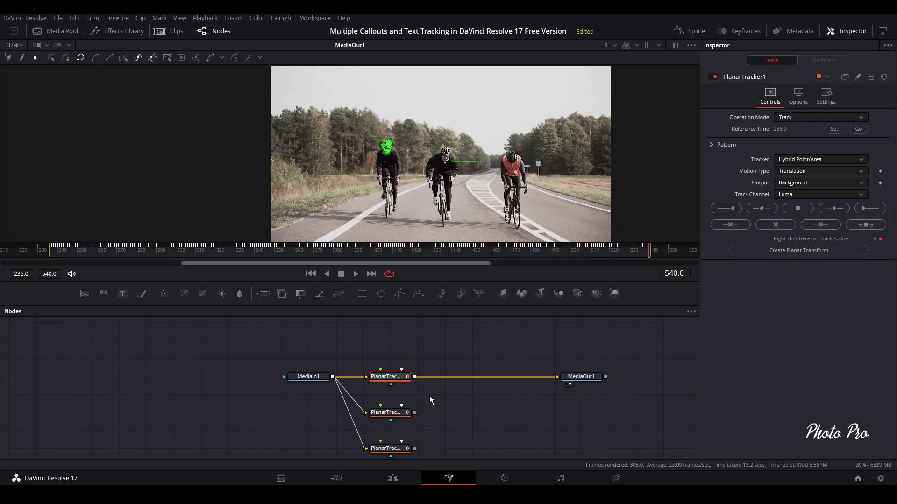
# Give PlanarTracker2 reference frame 236, a Hybrid Point/Area tracker and Translation motion
pyautogui.click(395, 417)
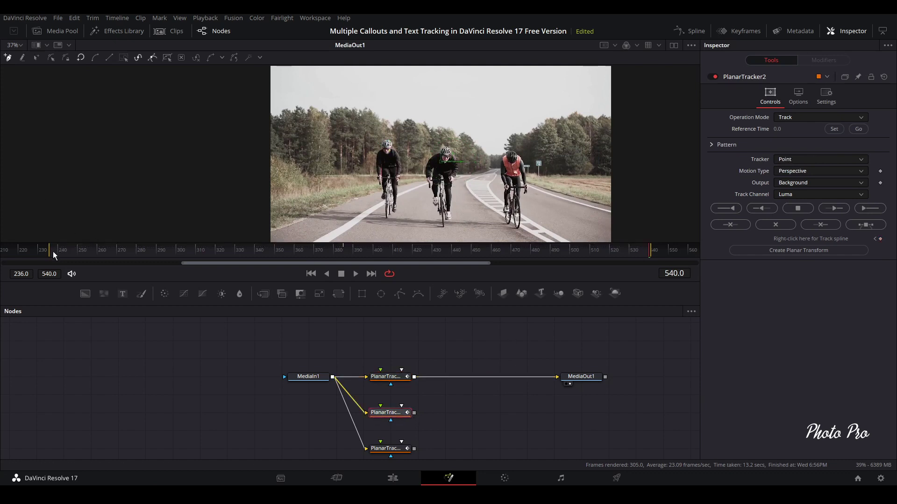
pyautogui.moveTo(52, 252); pyautogui.dragTo(50, 251)
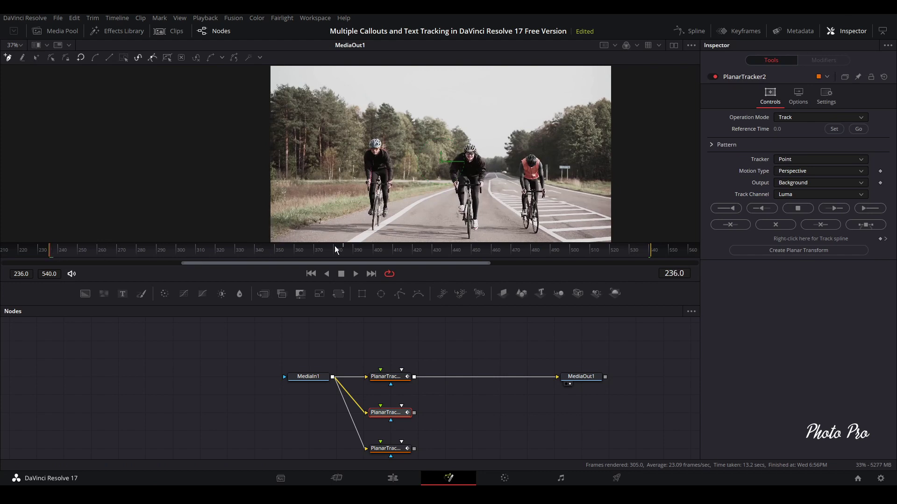
pyautogui.click(834, 129)
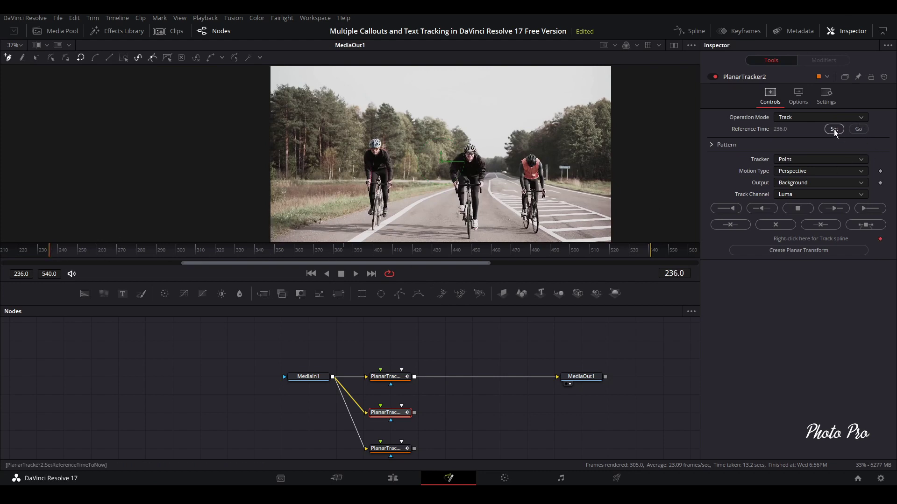
pyautogui.click(802, 159)
pyautogui.click(799, 181)
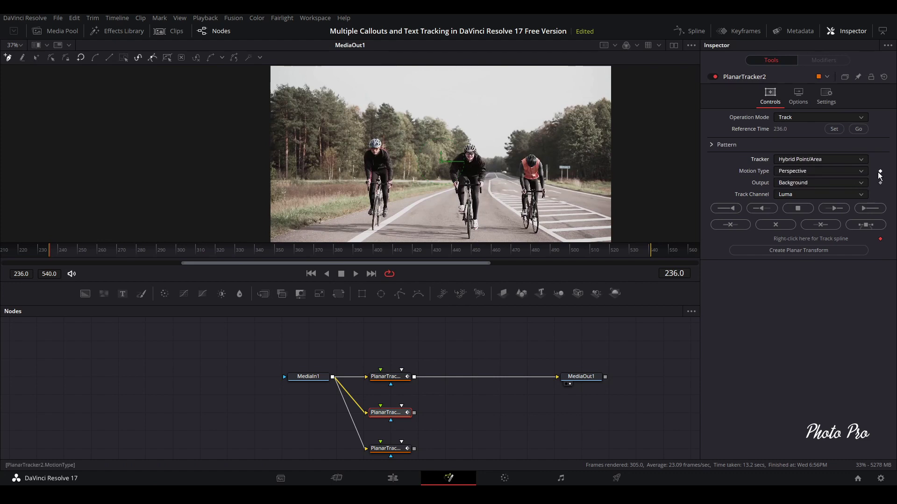
pyautogui.click(858, 173)
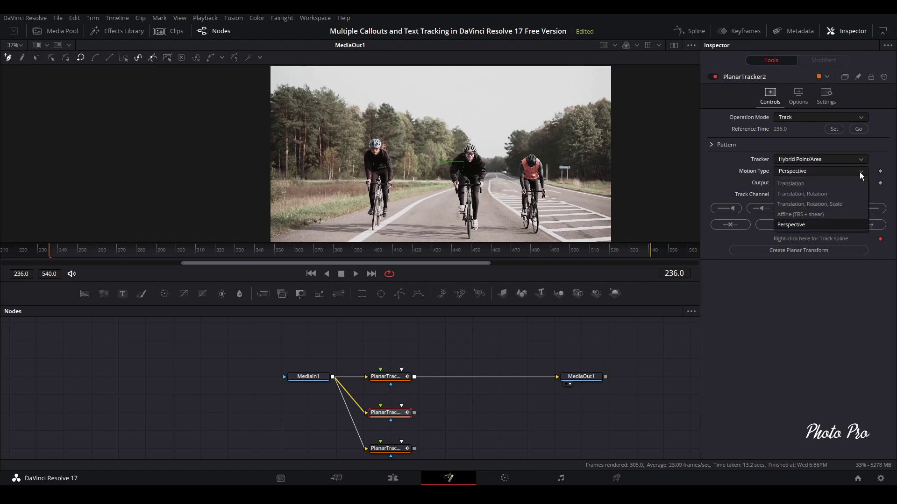
pyautogui.click(799, 183)
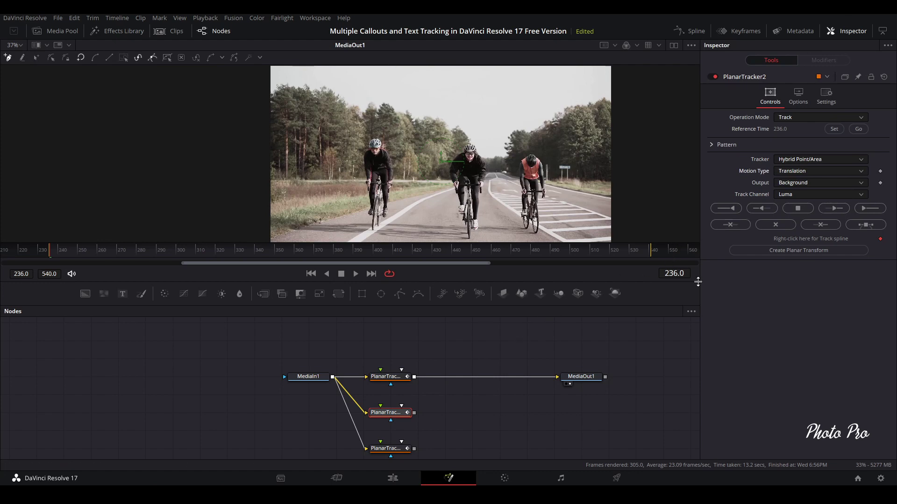
# Outline the middle rider's helmet, cheek, chin and face with a tracking polygon
pyautogui.scroll(6, 464, 136)
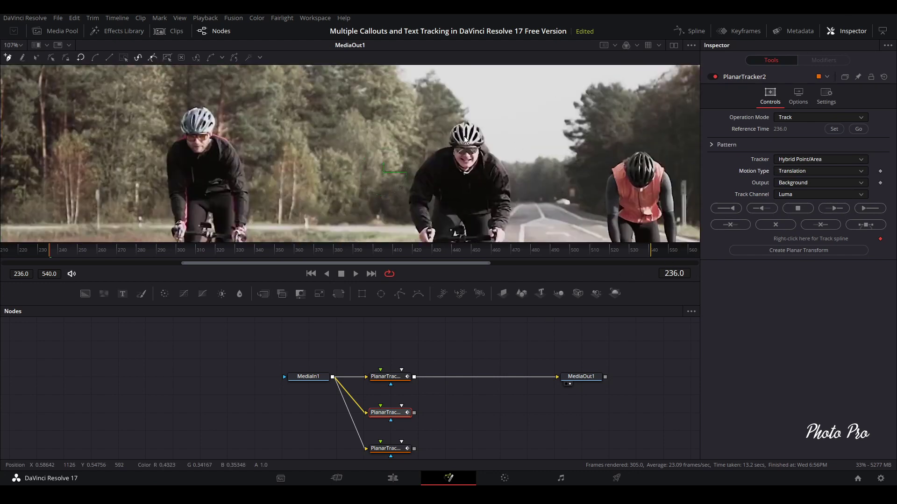
pyautogui.scroll(3, 464, 136)
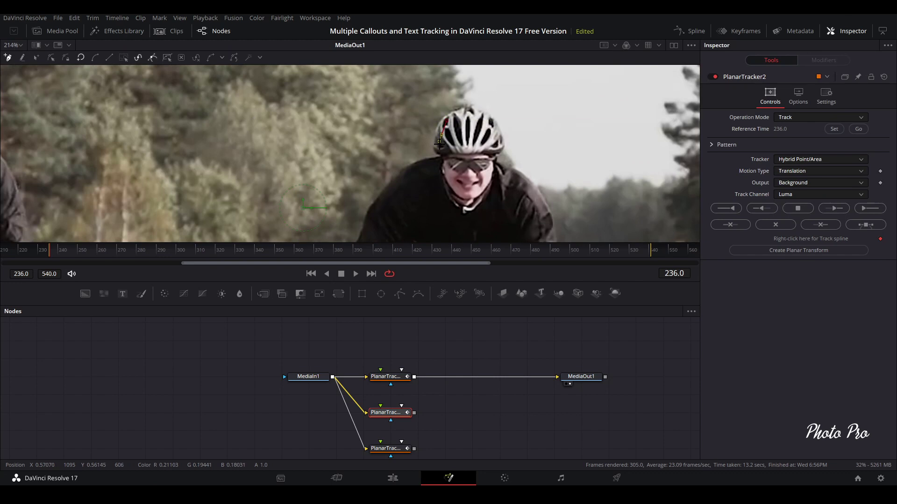
pyautogui.click(442, 162)
pyautogui.click(451, 185)
pyautogui.click(466, 198)
pyautogui.click(479, 191)
pyautogui.click(489, 174)
pyautogui.click(494, 151)
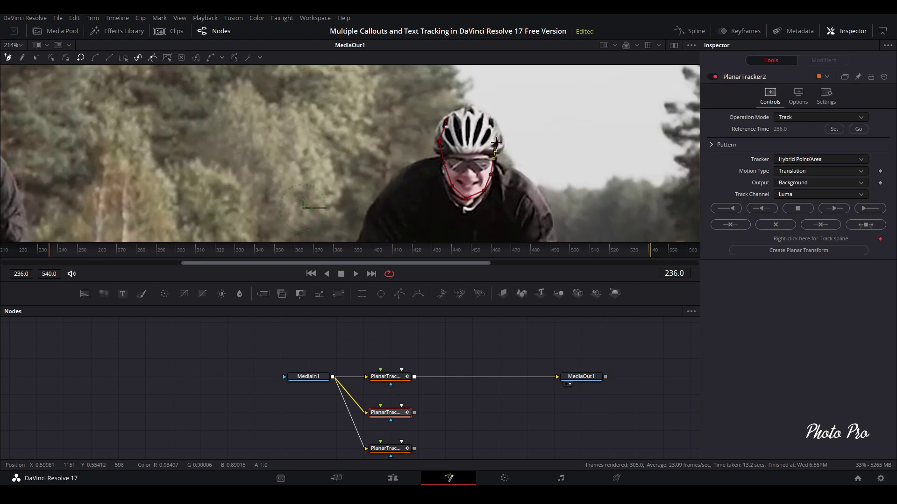
pyautogui.click(479, 116)
pyautogui.click(464, 113)
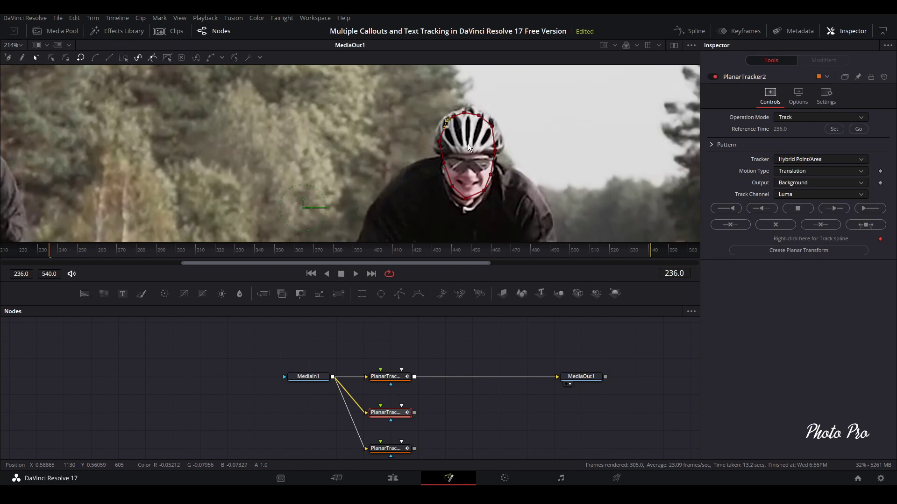
# Track the middle rider's outline forward through frame 540
pyautogui.scroll(-2, 467, 143)
pyautogui.scroll(-10, 473, 158)
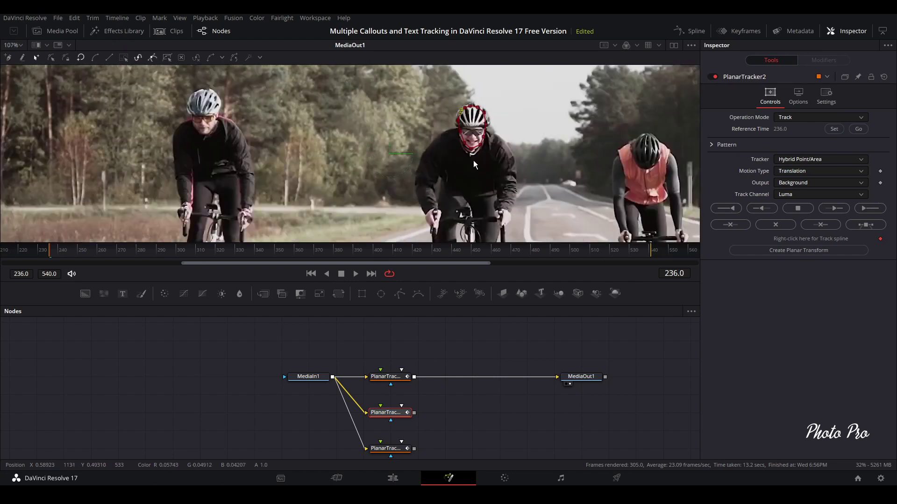
pyautogui.scroll(-2, 476, 161)
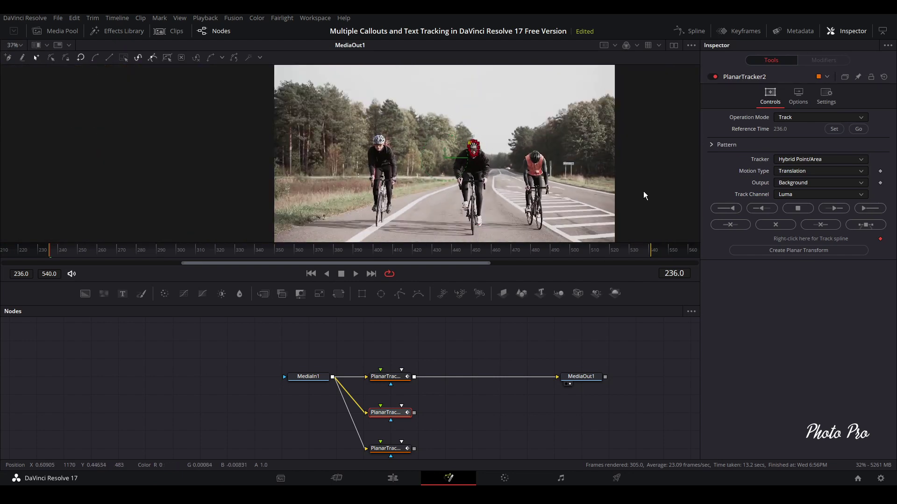
pyautogui.click(871, 207)
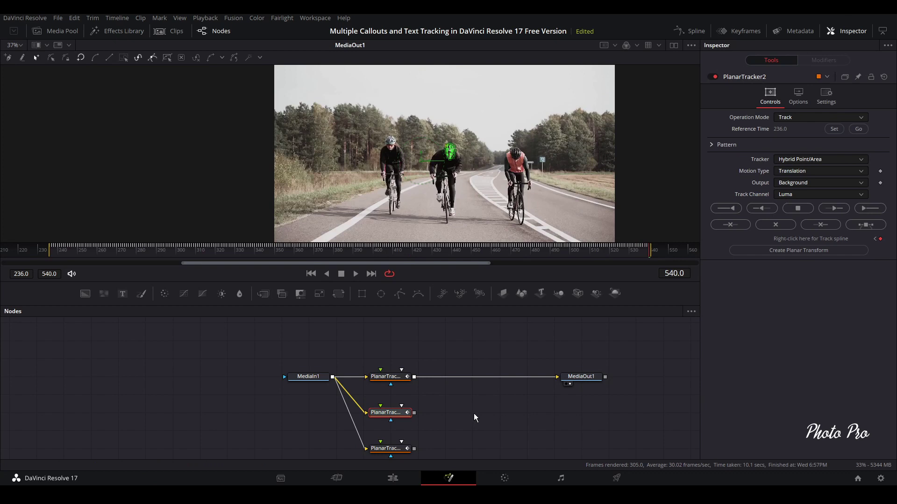
pyautogui.scroll(-2, 421, 411)
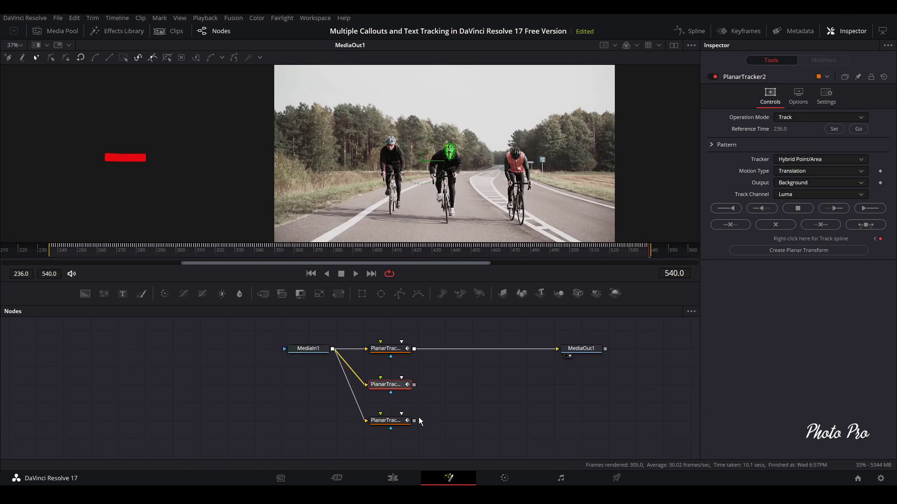
# Give PlanarTracker3 reference frame 236, a Hybrid Point/Area tracker and Translation motion
pyautogui.click(390, 421)
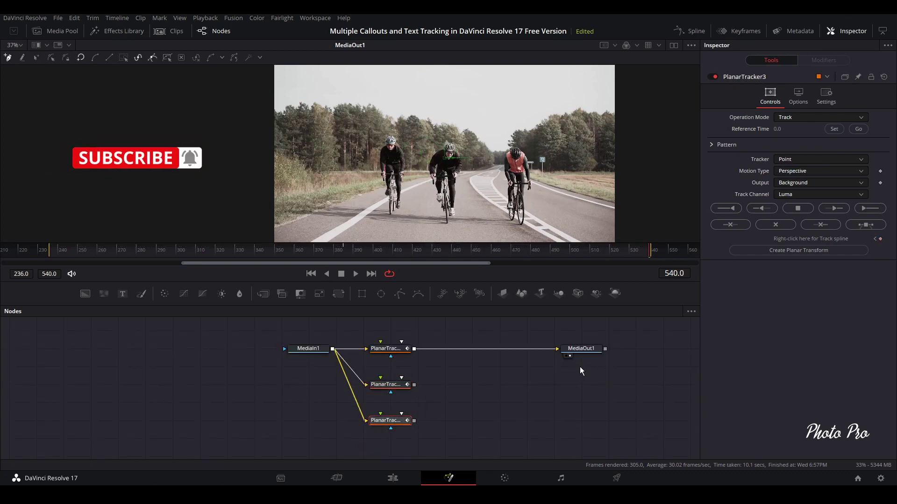
pyautogui.scroll(2, 576, 362)
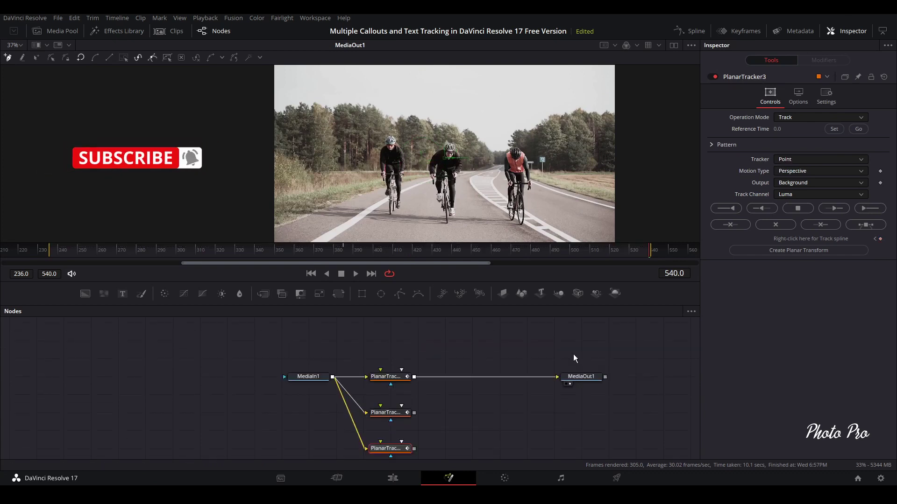
pyautogui.click(52, 251)
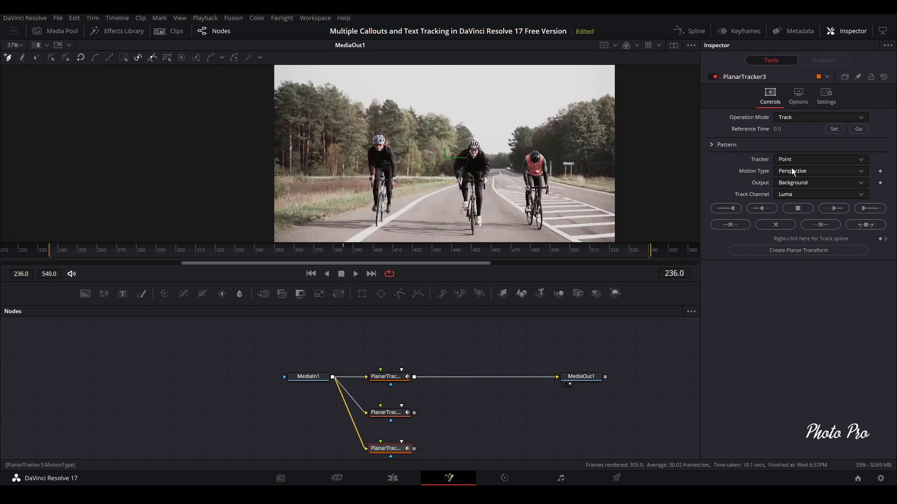
pyautogui.click(861, 157)
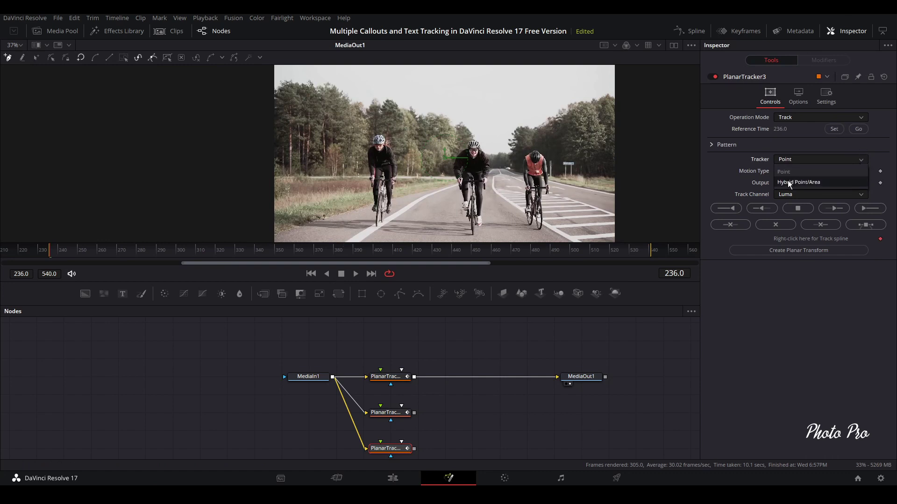
pyautogui.click(788, 182)
pyautogui.click(861, 171)
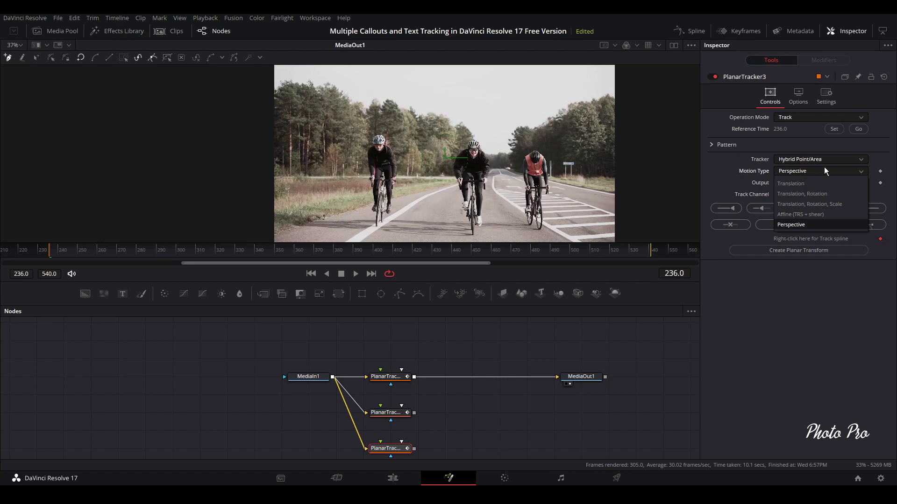
pyautogui.click(802, 184)
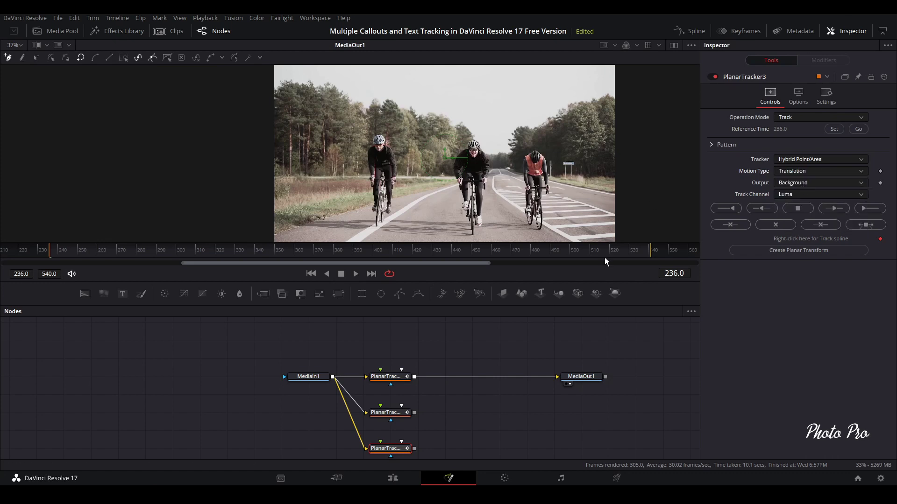
# Draw a closed polygon around the right rider's helmet and upper orange vest, then zoom out
pyautogui.scroll(8, 524, 163)
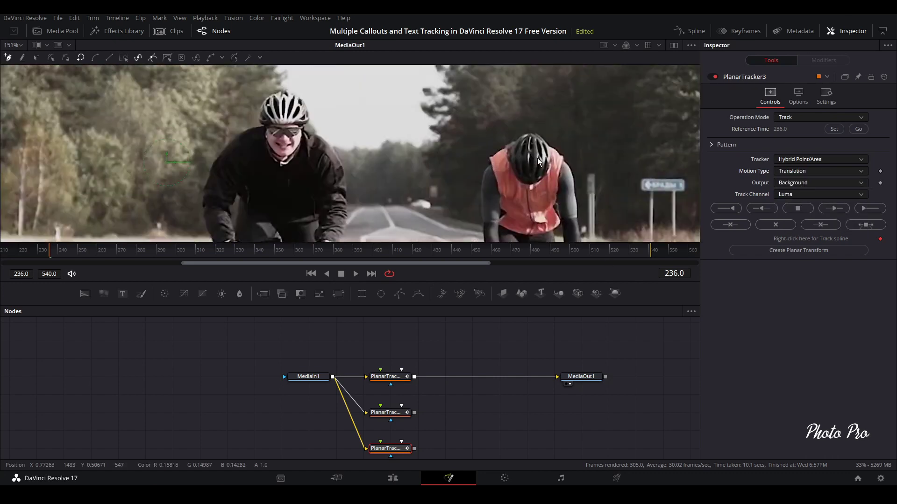
pyautogui.click(524, 131)
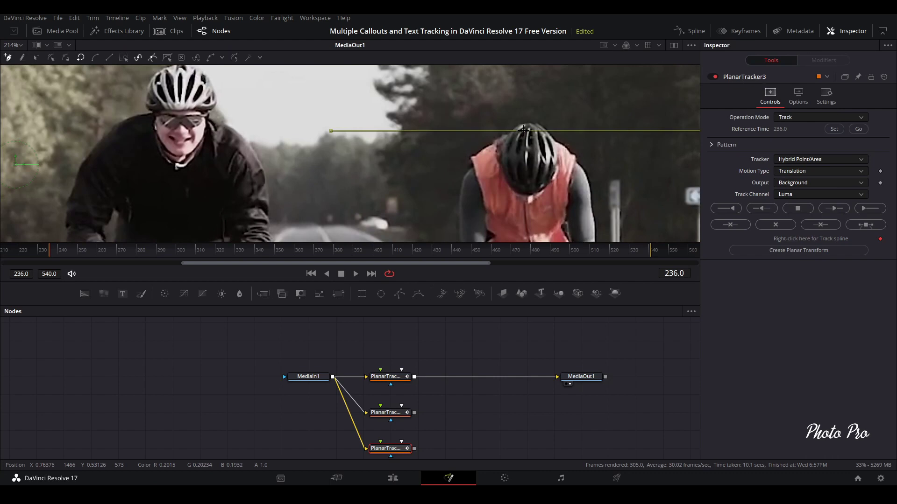
pyautogui.click(498, 146)
pyautogui.click(510, 197)
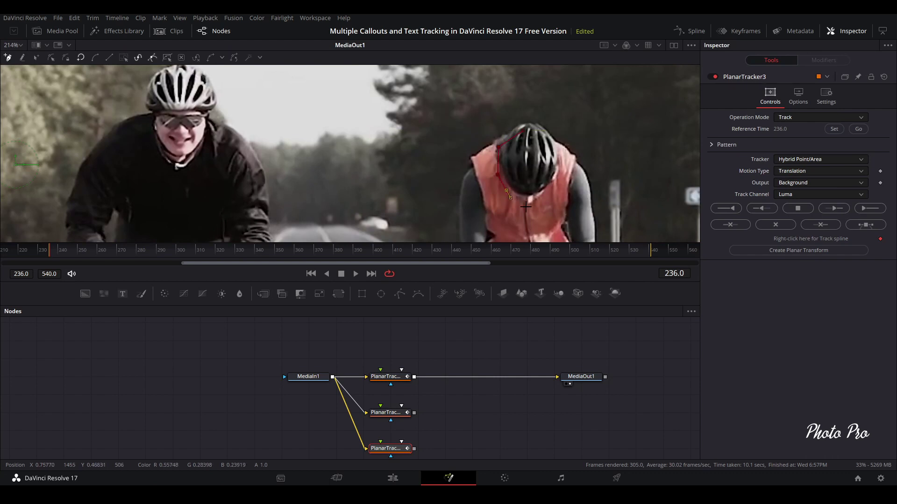
pyautogui.click(528, 203)
pyautogui.click(562, 191)
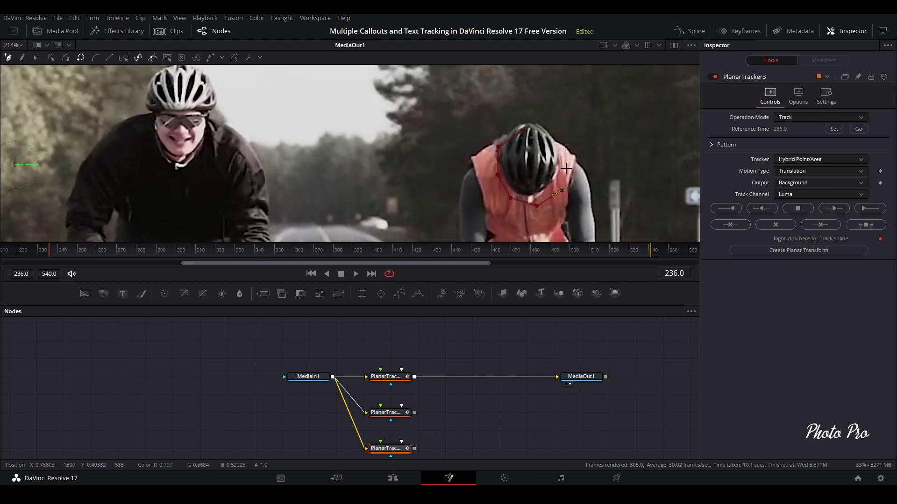
pyautogui.click(552, 145)
pyautogui.scroll(2, 527, 129)
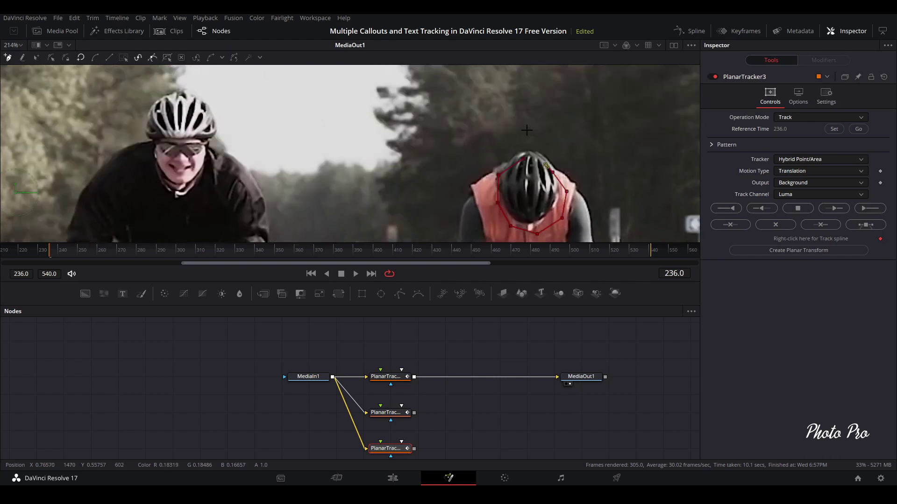
pyautogui.scroll(6, 528, 167)
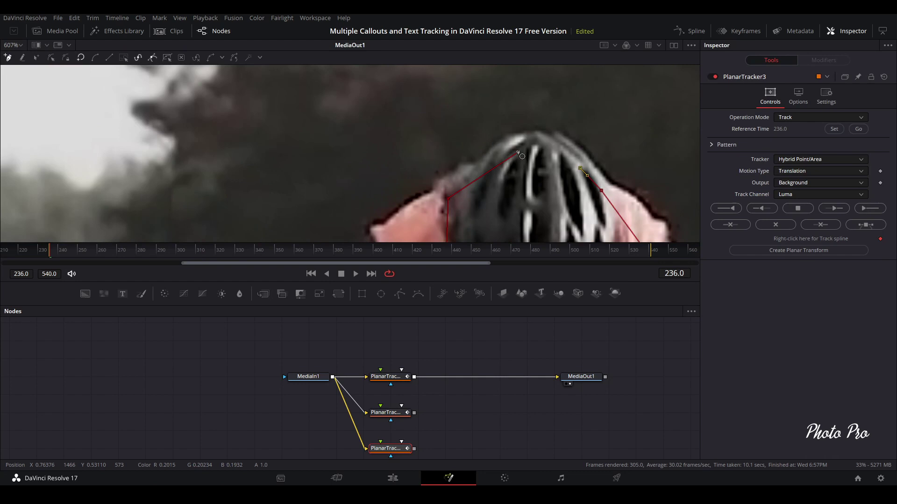
pyautogui.click(532, 163)
pyautogui.scroll(-5, 556, 161)
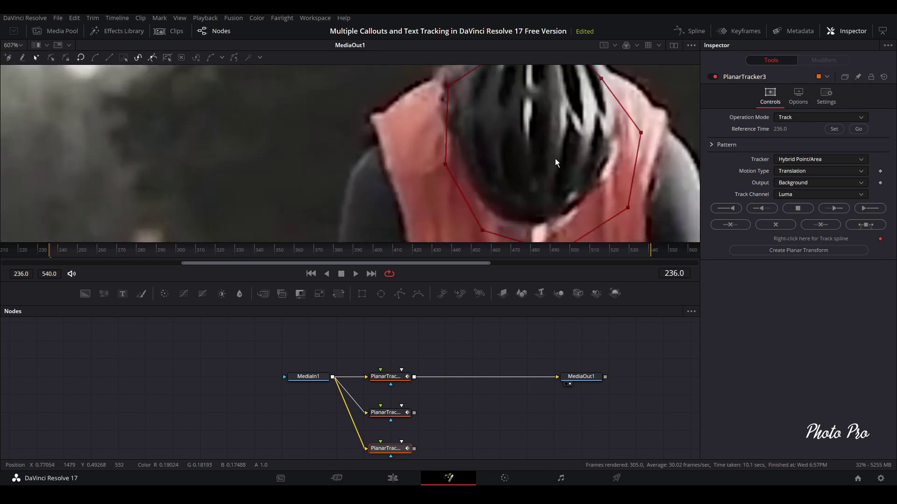
pyautogui.scroll(-10, 555, 158)
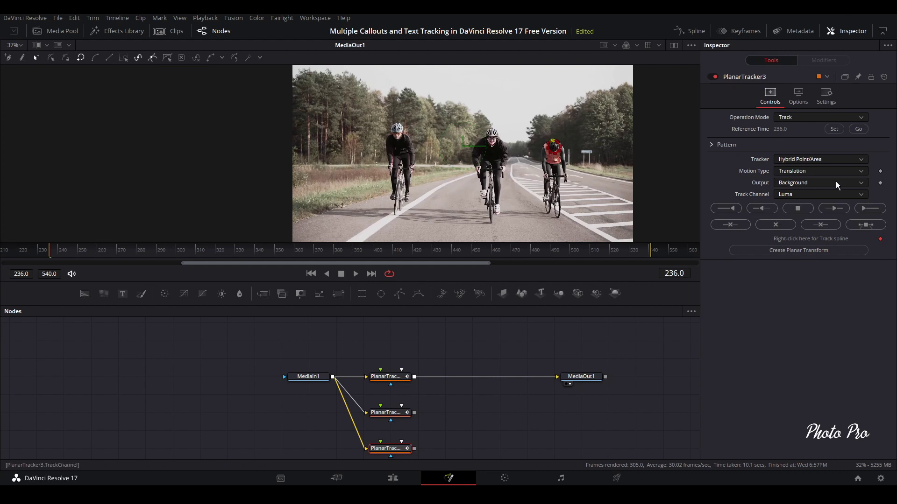
# Track the right rider's helmet forward through frame 540, then scrub back to verify the track
pyautogui.click(870, 209)
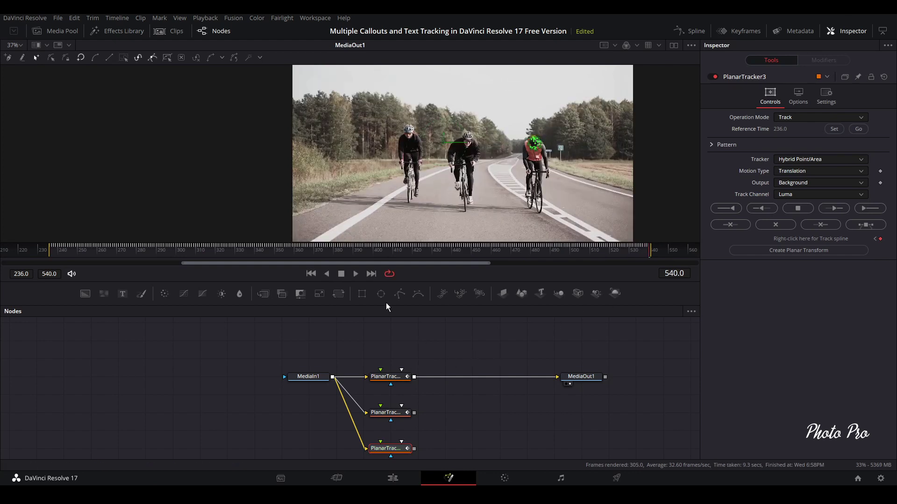
pyautogui.moveTo(181, 246); pyautogui.dragTo(61, 234)
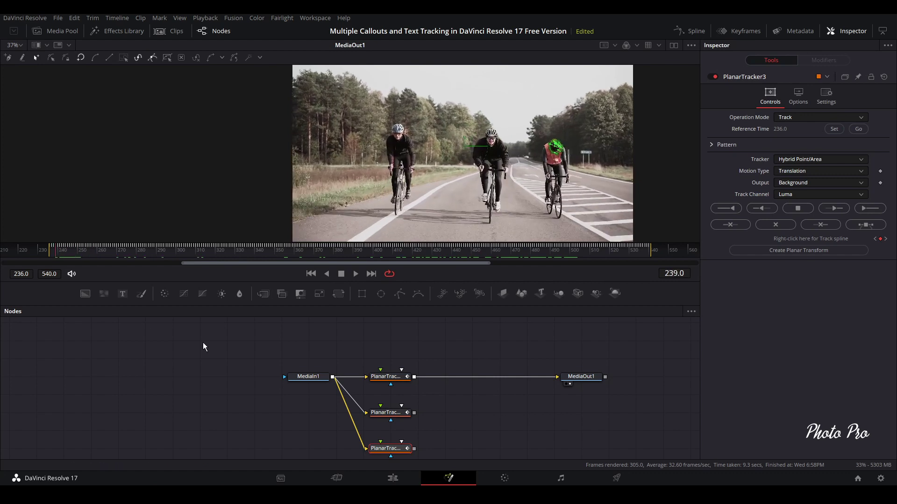
# Create a planar transform from the first planar tracker and place it above the main row
pyautogui.click(394, 380)
pyautogui.scroll(2, 411, 366)
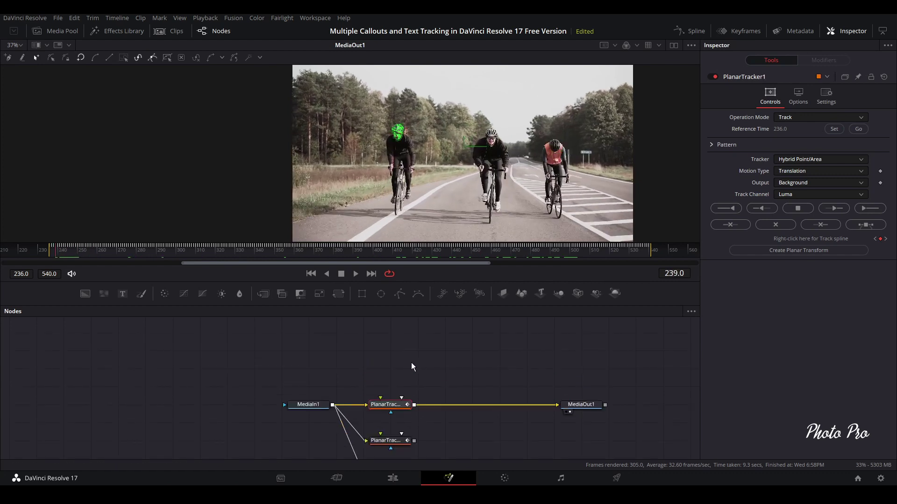
pyautogui.click(800, 251)
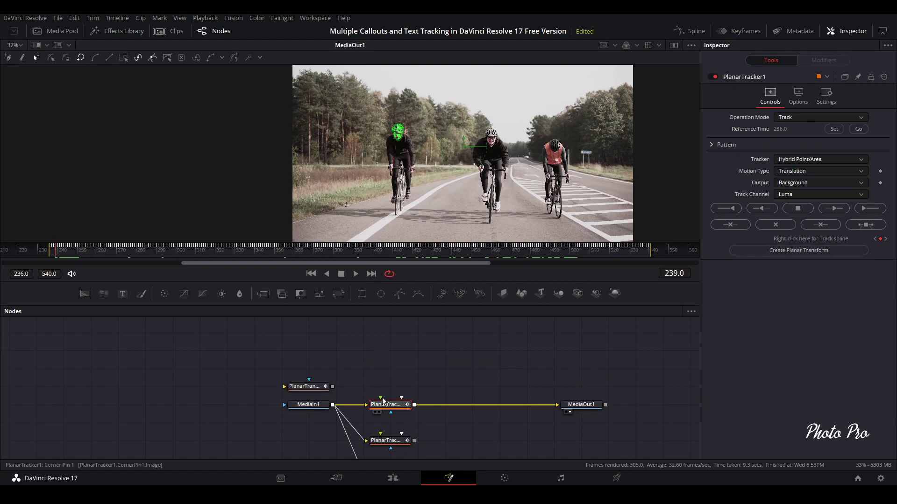
pyautogui.moveTo(317, 388); pyautogui.dragTo(372, 372)
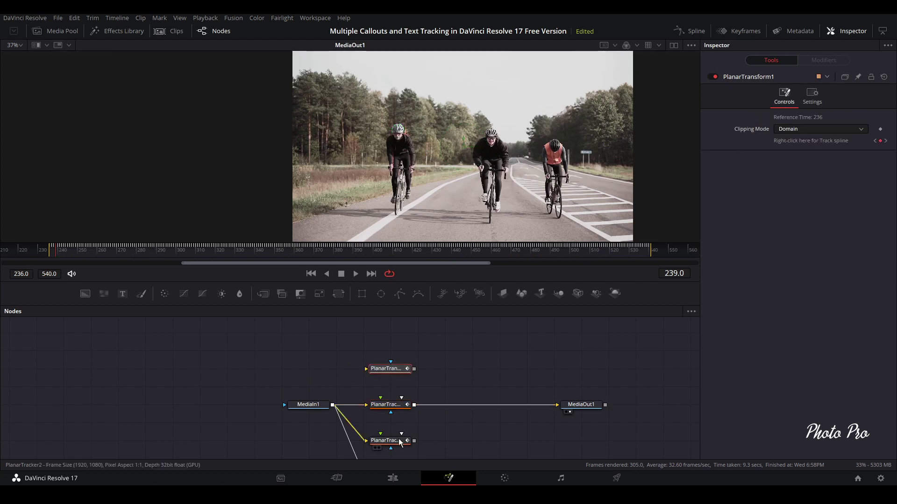
pyautogui.scroll(-2, 447, 401)
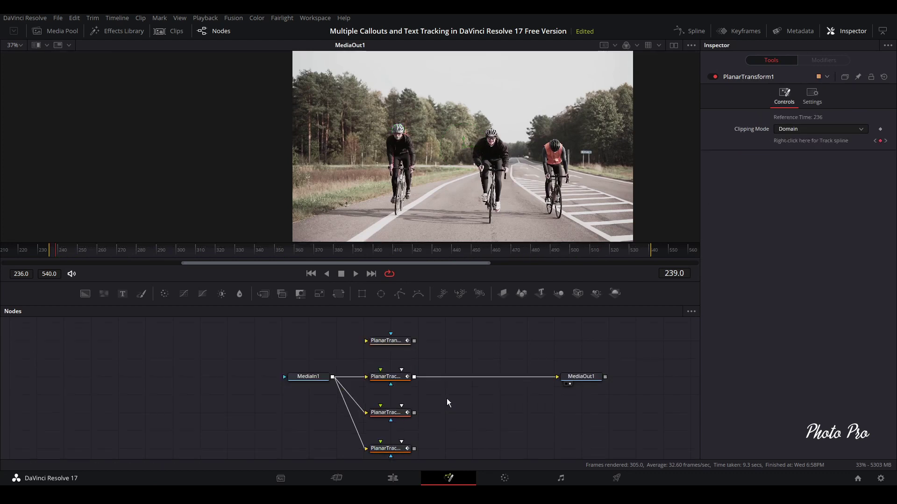
# Create a planar transform from the second tracker and place it beside the first
pyautogui.click(384, 417)
pyautogui.click(793, 251)
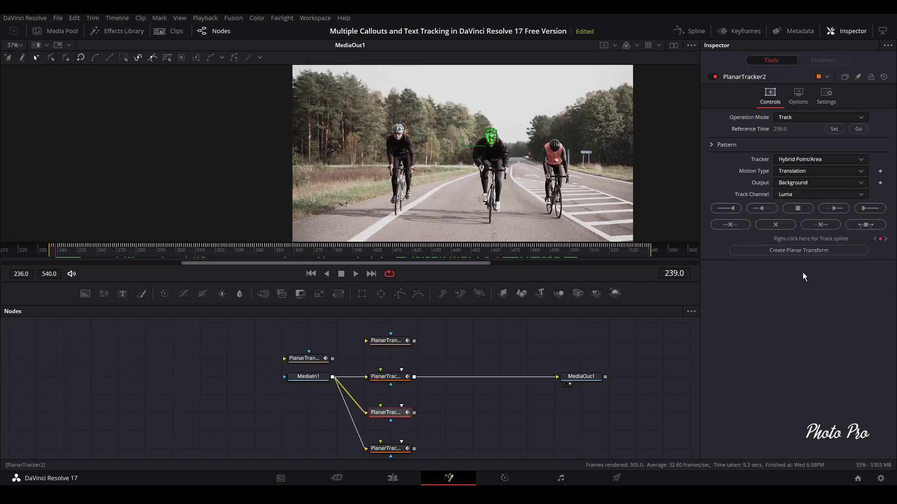
pyautogui.moveTo(296, 358); pyautogui.dragTo(465, 340)
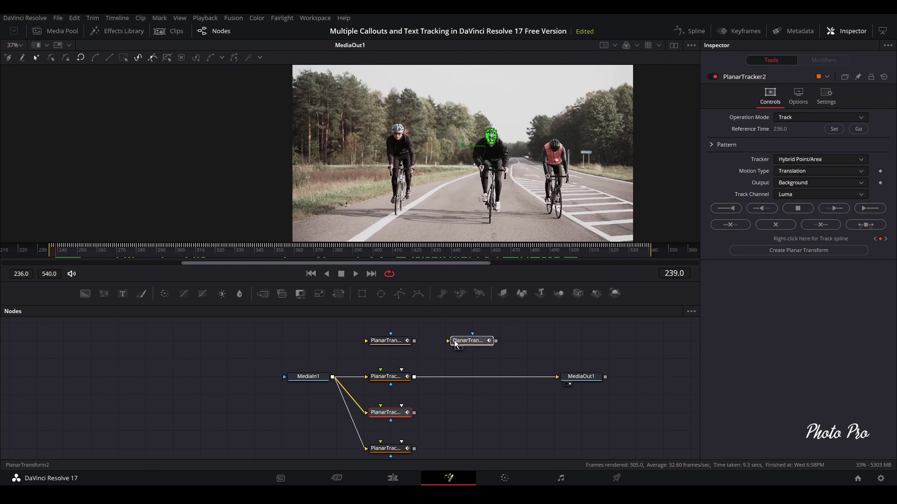
# Create the third planar transform in the top row, then box-select the three planar trackers
pyautogui.click(390, 448)
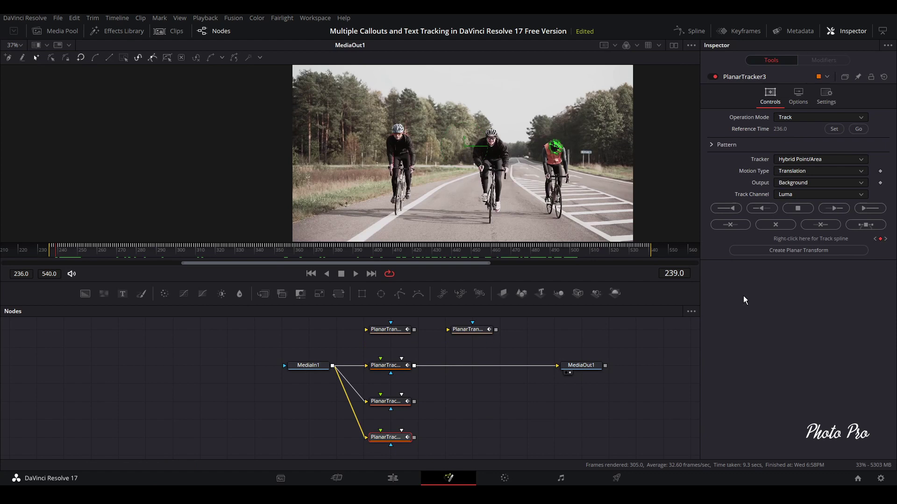
pyautogui.click(795, 250)
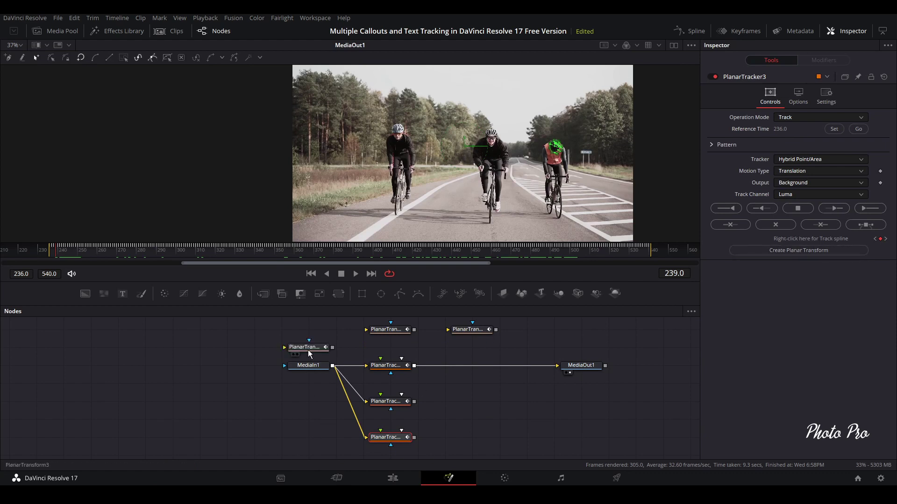
pyautogui.moveTo(307, 349); pyautogui.dragTo(552, 336)
pyautogui.click(544, 331)
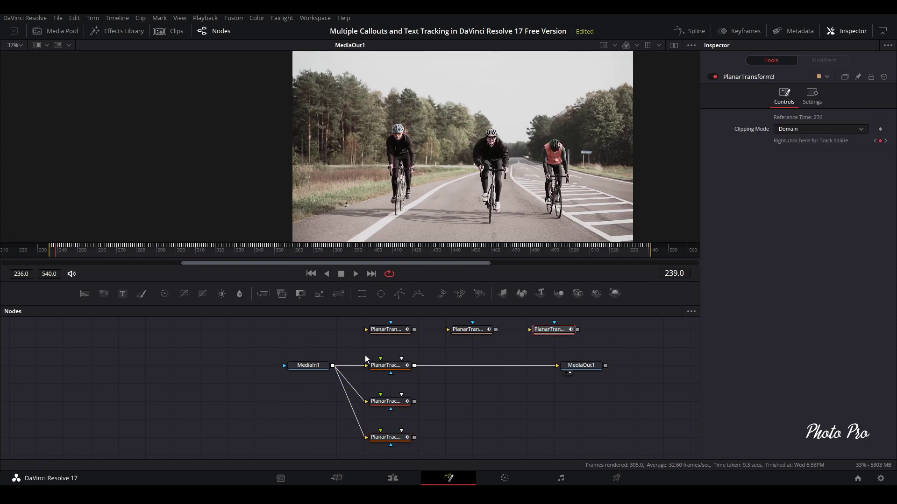
pyautogui.moveTo(363, 354); pyautogui.dragTo(439, 455)
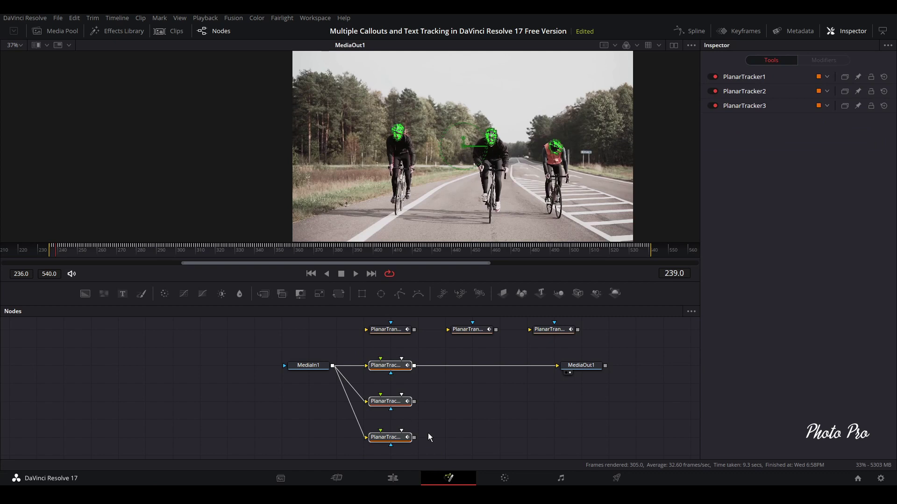
# Delete the three planar trackers and merge the first planar transform into the main chain as Merge1
pyautogui.press('Delete')
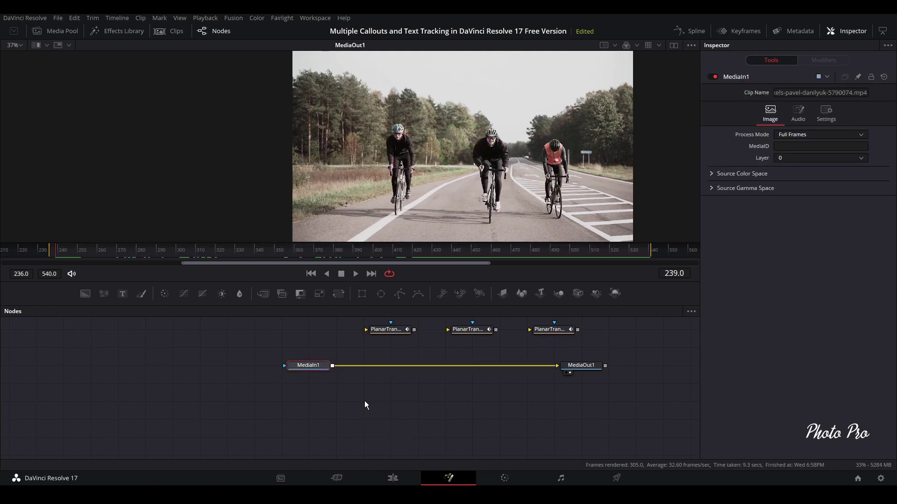
pyautogui.click(375, 332)
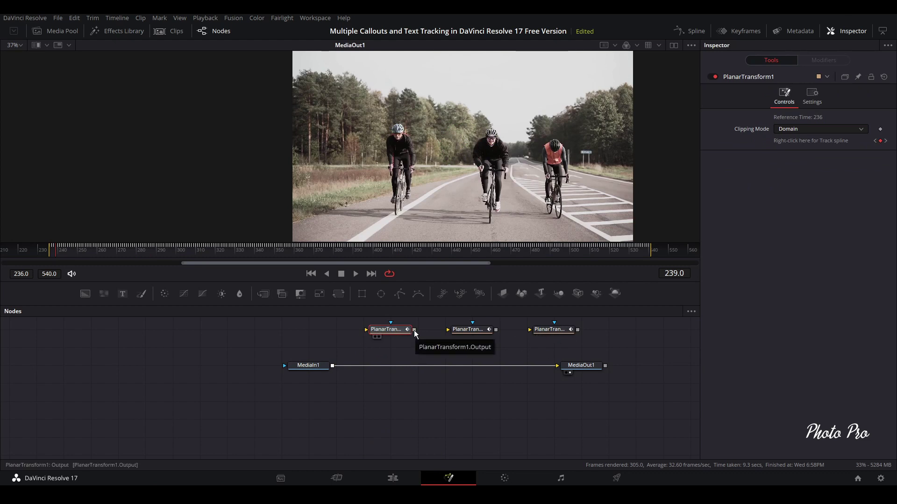
pyautogui.moveTo(414, 332); pyautogui.dragTo(332, 366)
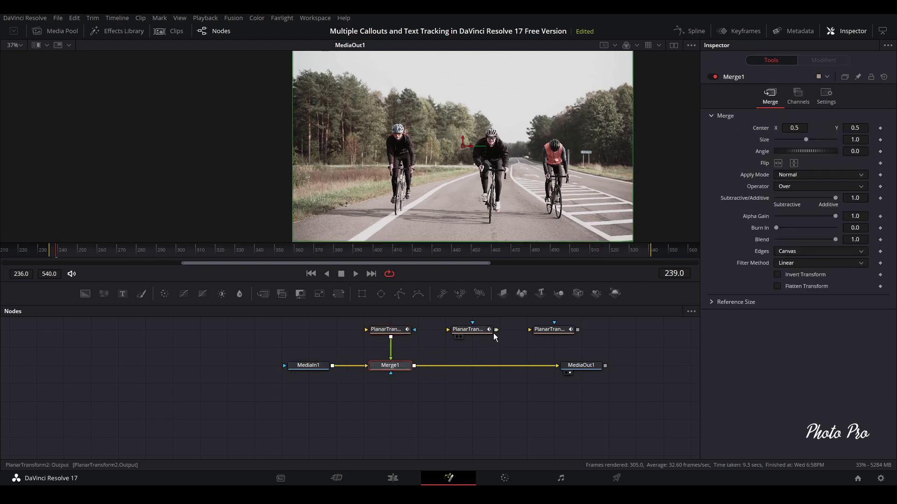
# Merge the second and third planar transforms in as Merge2 and Merge3 before MediaOut1
pyautogui.moveTo(495, 330); pyautogui.dragTo(413, 366)
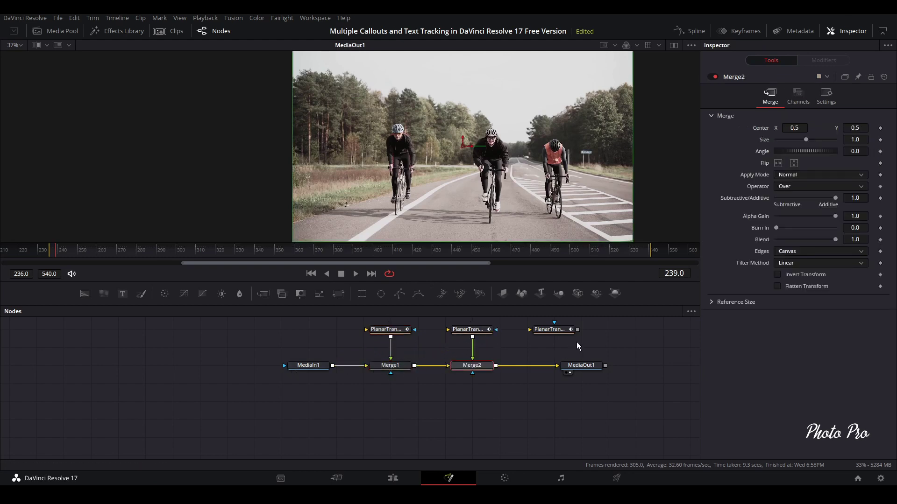
pyautogui.moveTo(578, 330); pyautogui.dragTo(496, 369)
pyautogui.moveTo(601, 369); pyautogui.dragTo(637, 368)
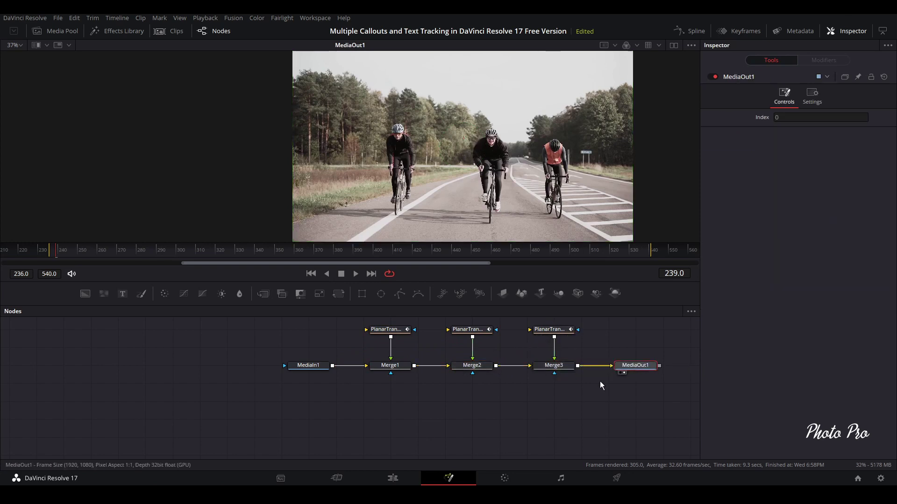
pyautogui.scroll(2, 502, 407)
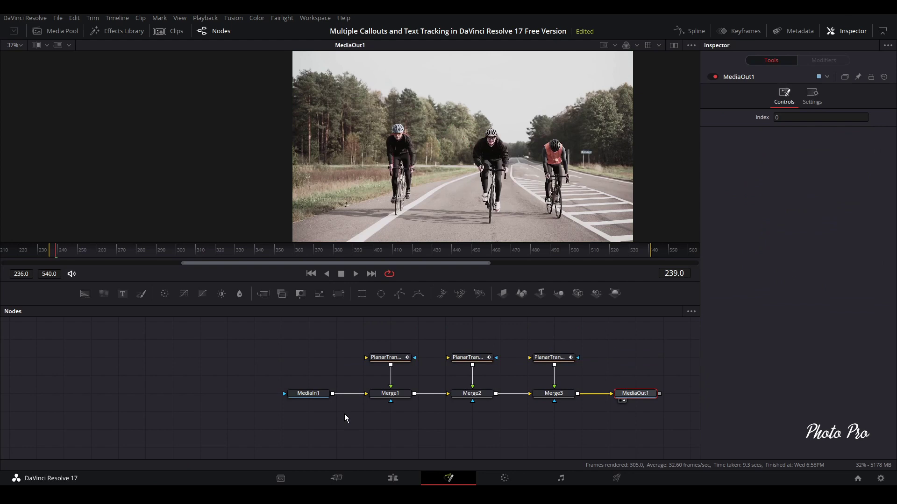
pyautogui.scroll(2, 351, 419)
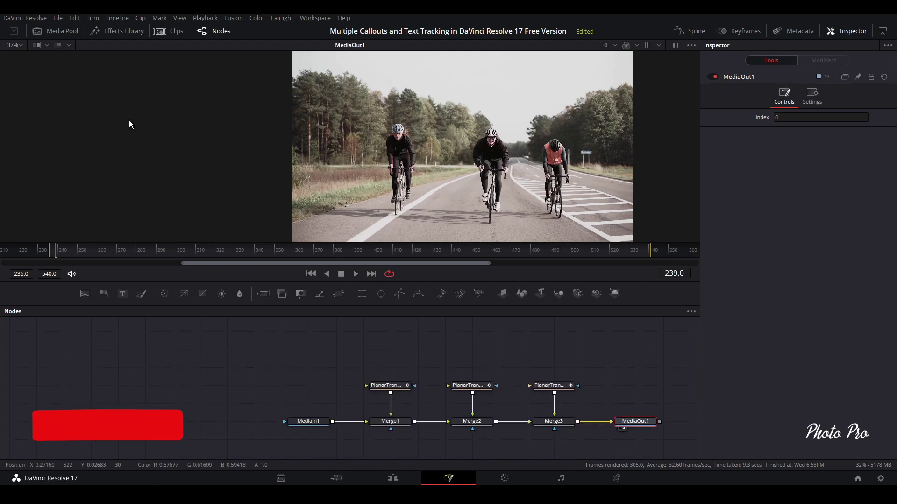
# Add three Call Out title nodes from the Edit Templates Titles library to the graph
pyautogui.click(846, 31)
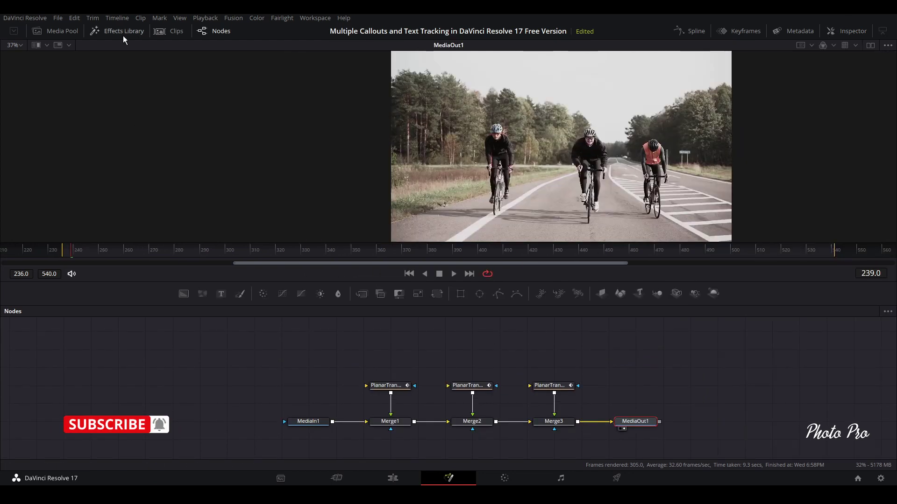
pyautogui.click(116, 32)
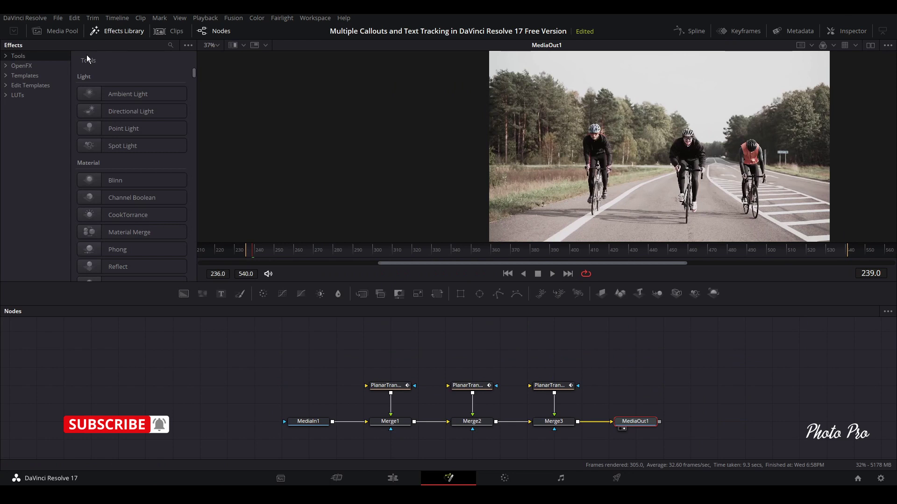
pyautogui.click(6, 85)
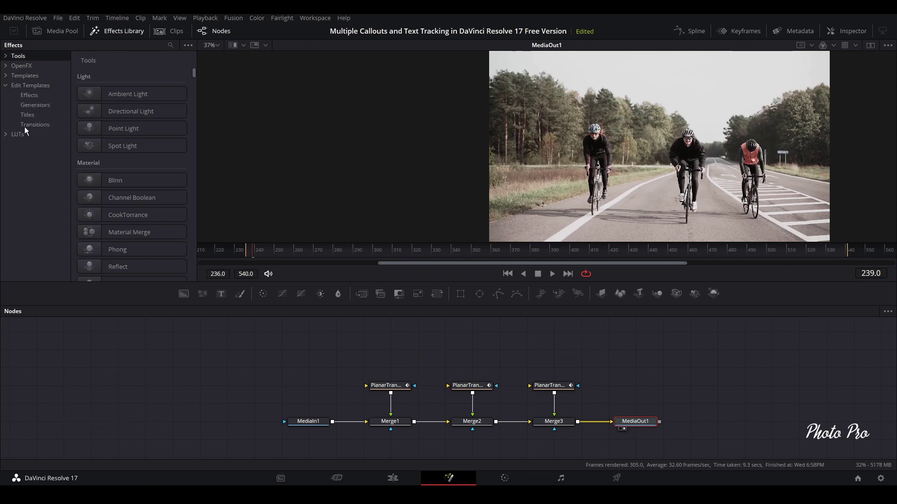
pyautogui.click(27, 115)
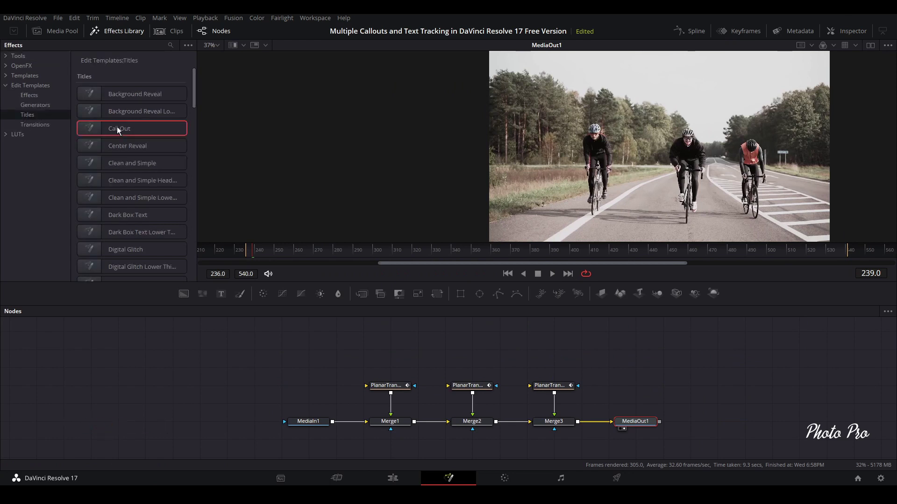
pyautogui.moveTo(118, 130); pyautogui.dragTo(386, 350)
pyautogui.moveTo(445, 344); pyautogui.dragTo(475, 349)
pyautogui.moveTo(142, 129); pyautogui.dragTo(542, 326)
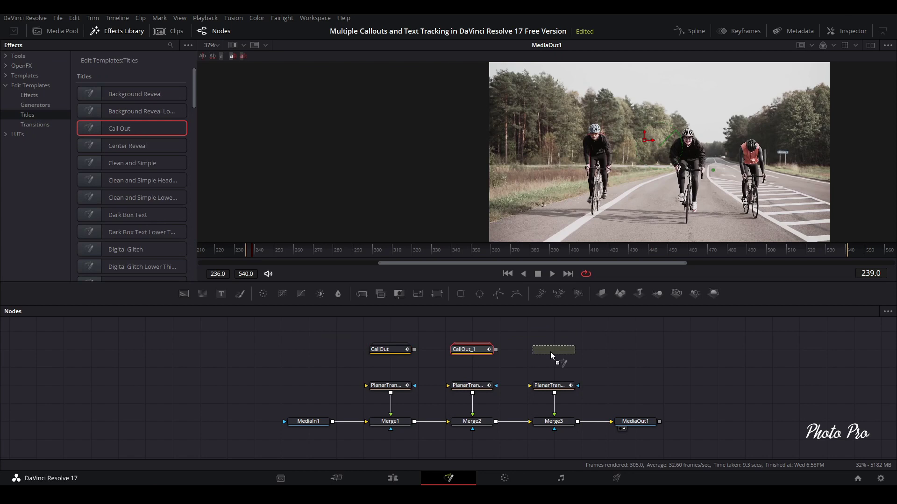
pyautogui.moveTo(550, 352); pyautogui.dragTo(554, 353)
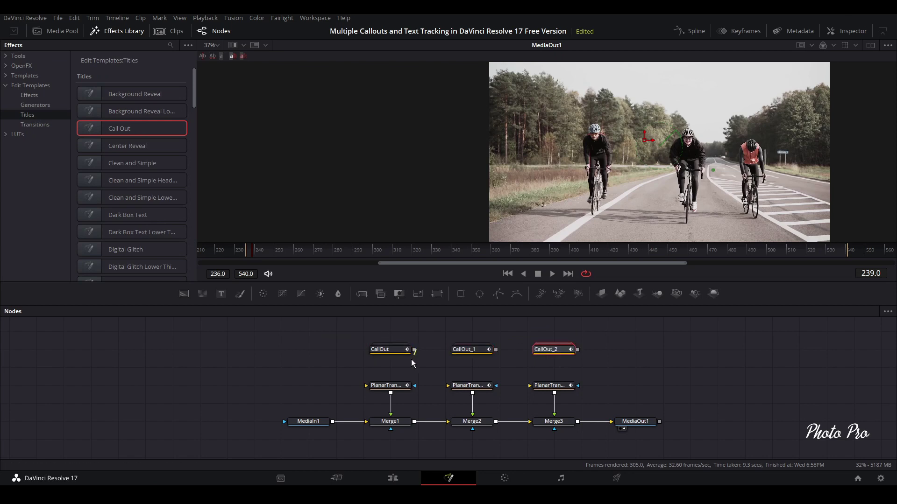
# Feed CallOut, CallOut_1 and CallOut_2 into PlanarTransform1, 2 and 3, then select CallOut
pyautogui.moveTo(414, 351); pyautogui.dragTo(366, 385)
pyautogui.moveTo(493, 351); pyautogui.dragTo(447, 385)
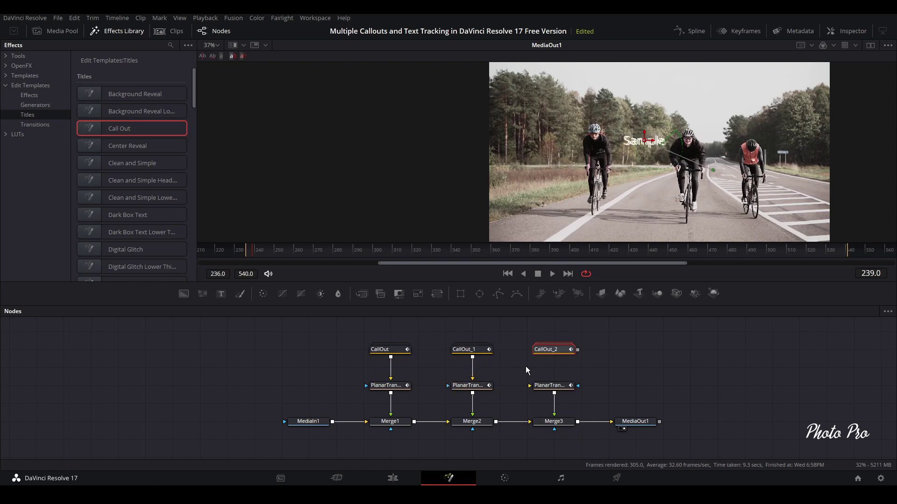
pyautogui.moveTo(578, 350); pyautogui.dragTo(531, 388)
pyautogui.click(390, 351)
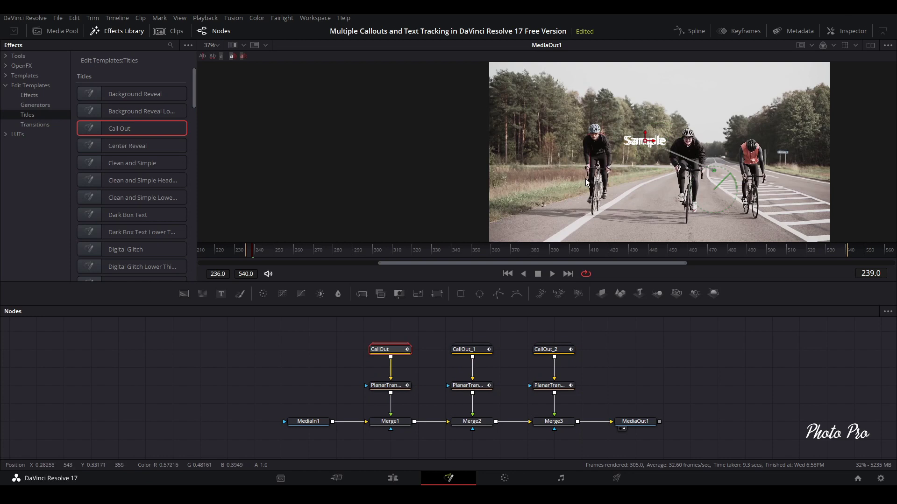
# Set the first callout's text colour to magenta (#ff0ad2)
pyautogui.click(118, 31)
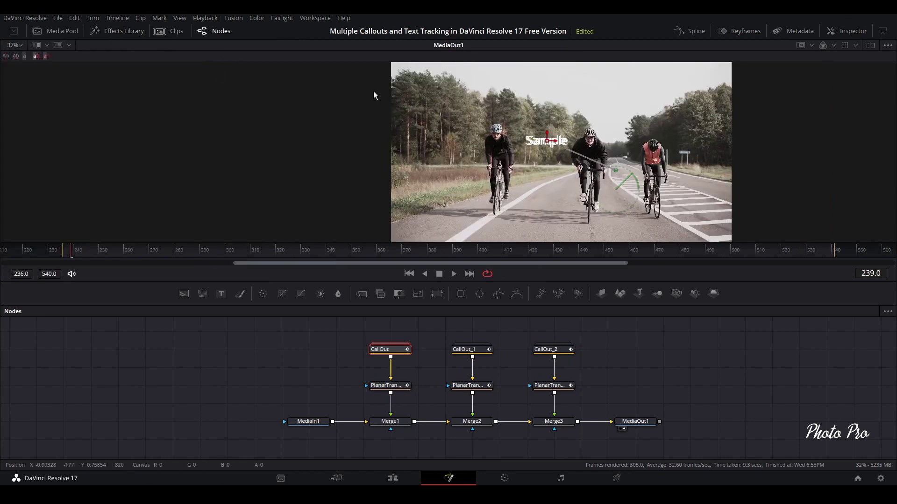
pyautogui.click(859, 33)
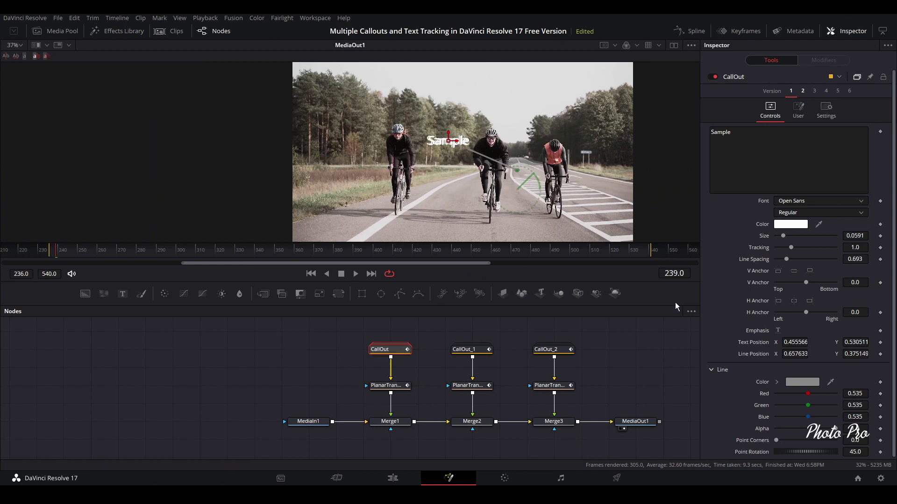
pyautogui.click(796, 226)
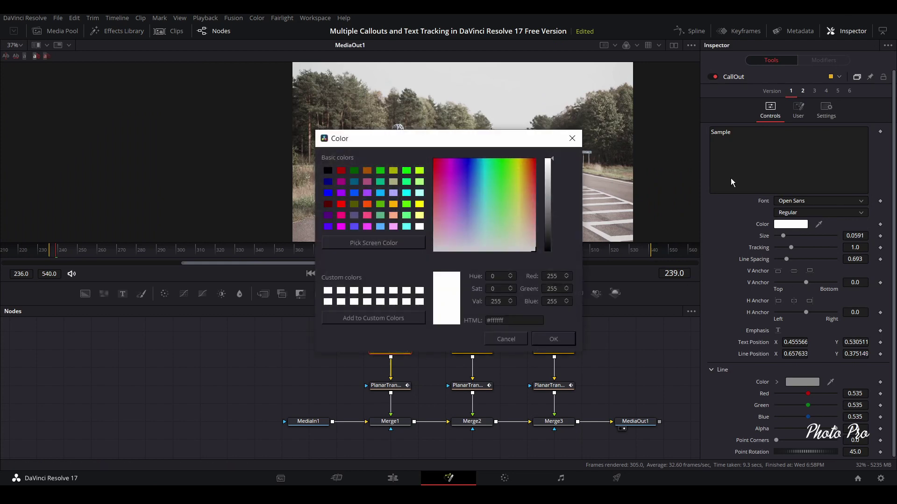
pyautogui.click(447, 162)
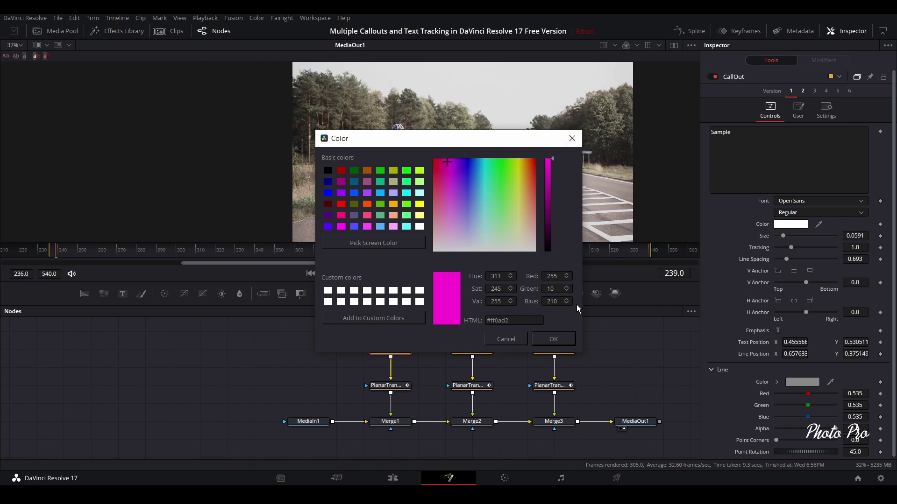
pyautogui.click(554, 339)
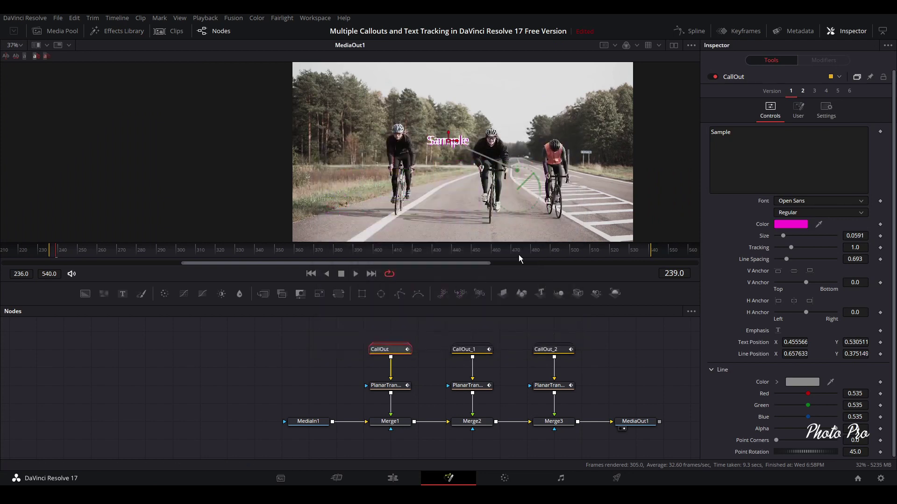
# Set the first callout's pointer line colour to bright yellow (#fbfe38)
pyautogui.click(800, 383)
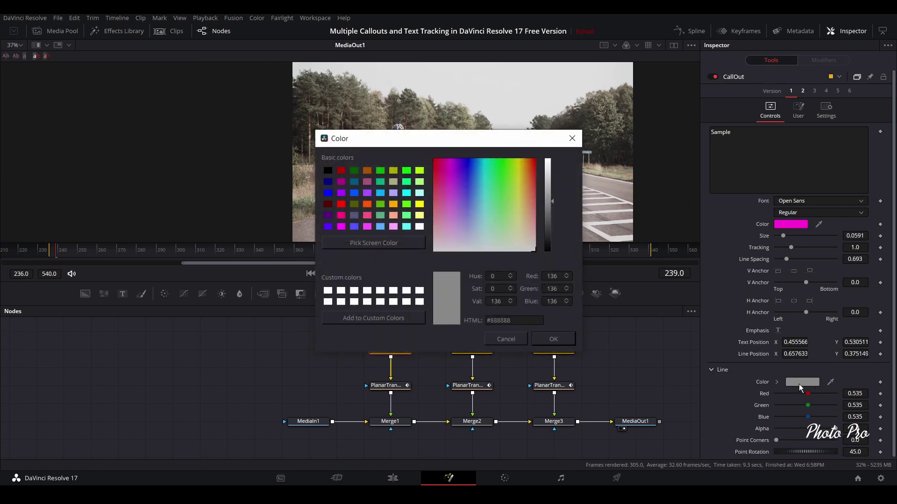
pyautogui.click(517, 180)
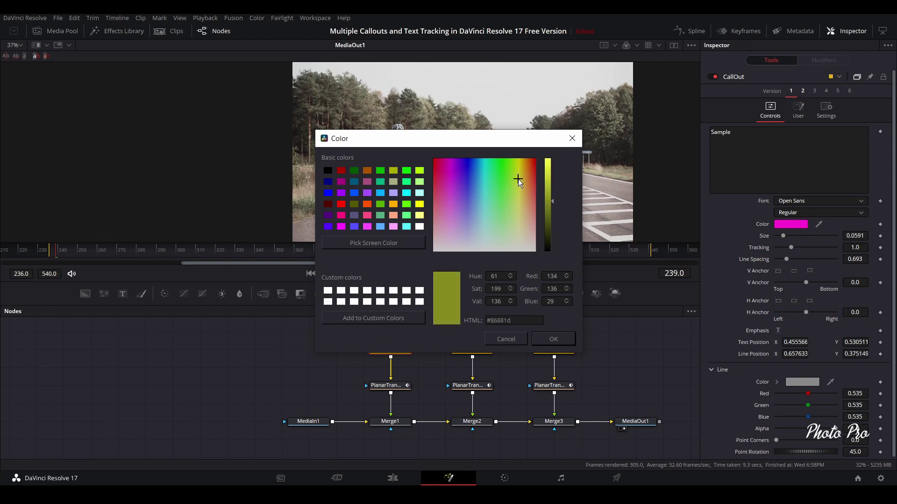
pyautogui.click(549, 162)
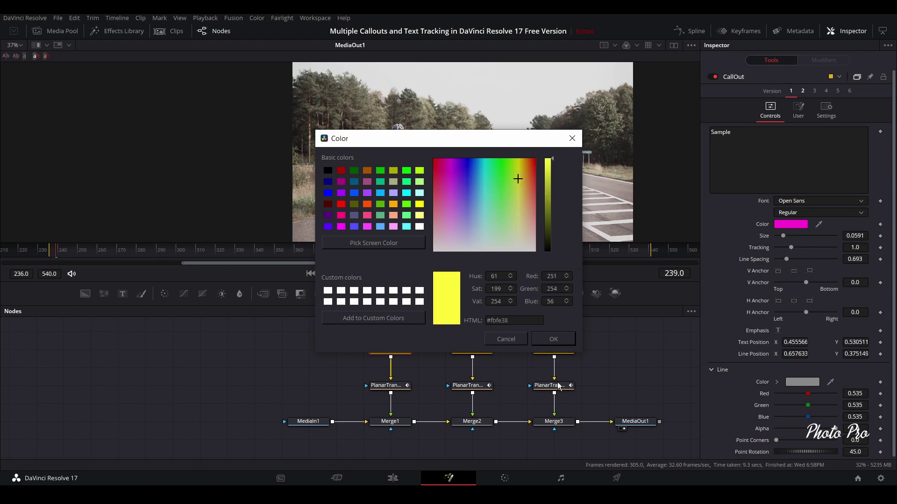
pyautogui.click(554, 339)
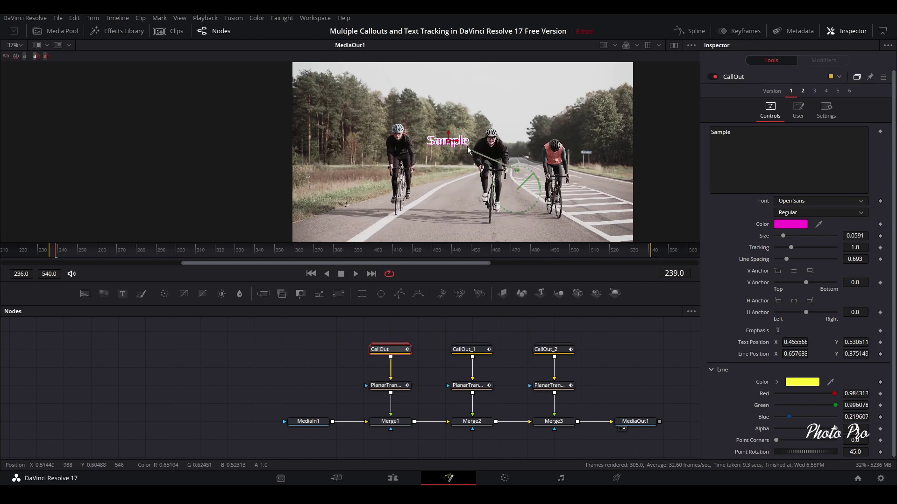
# Anchor the first callout's line on the left cyclist's helmet and place its text above him
pyautogui.scroll(4, 467, 148)
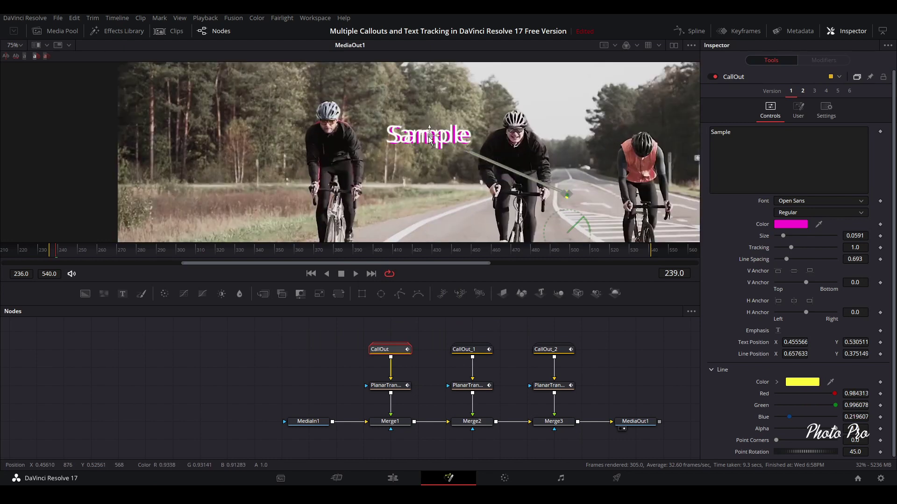
pyautogui.moveTo(428, 137); pyautogui.dragTo(264, 85)
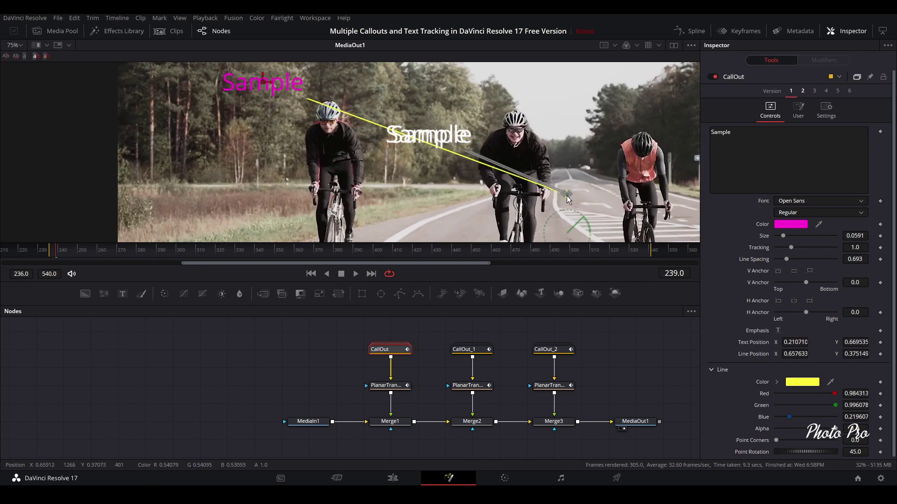
pyautogui.moveTo(567, 195); pyautogui.dragTo(333, 111)
pyautogui.scroll(3, 328, 124)
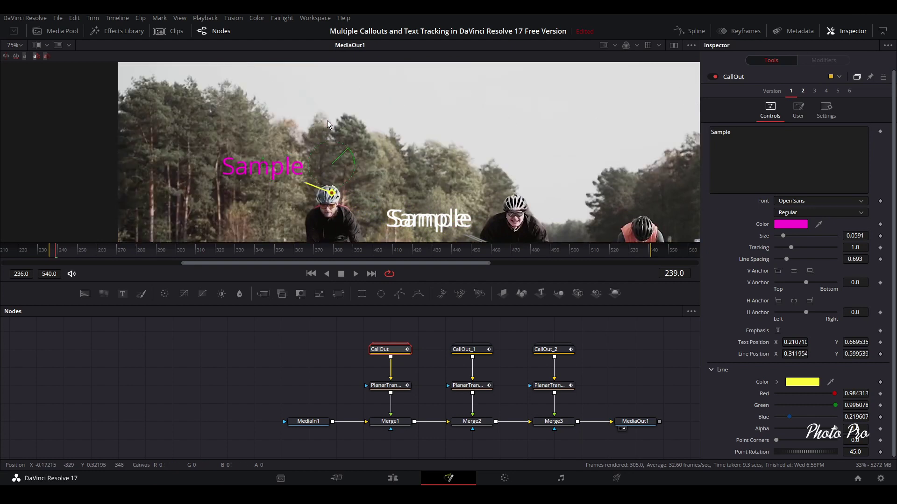
pyautogui.moveTo(281, 162); pyautogui.dragTo(366, 92)
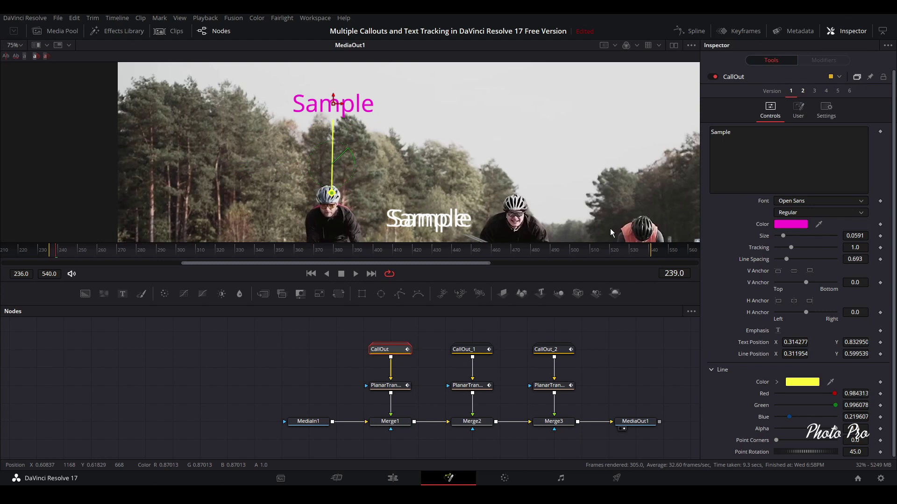
# Set the first callout's font to Arial Bold at size 0.03
pyautogui.click(793, 200)
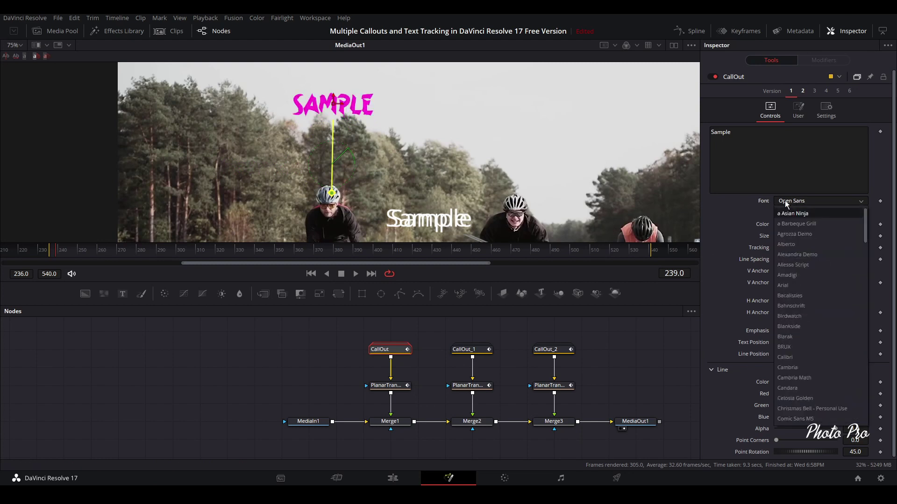
pyautogui.click(788, 296)
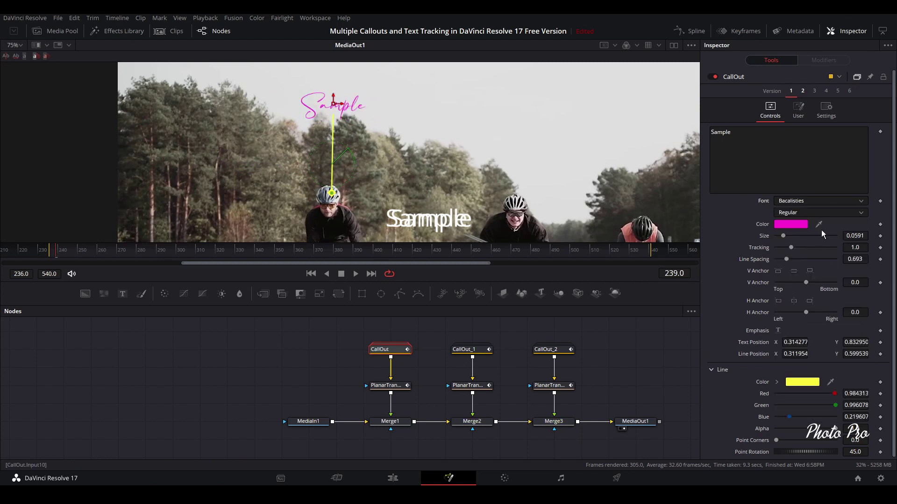
pyautogui.click(859, 202)
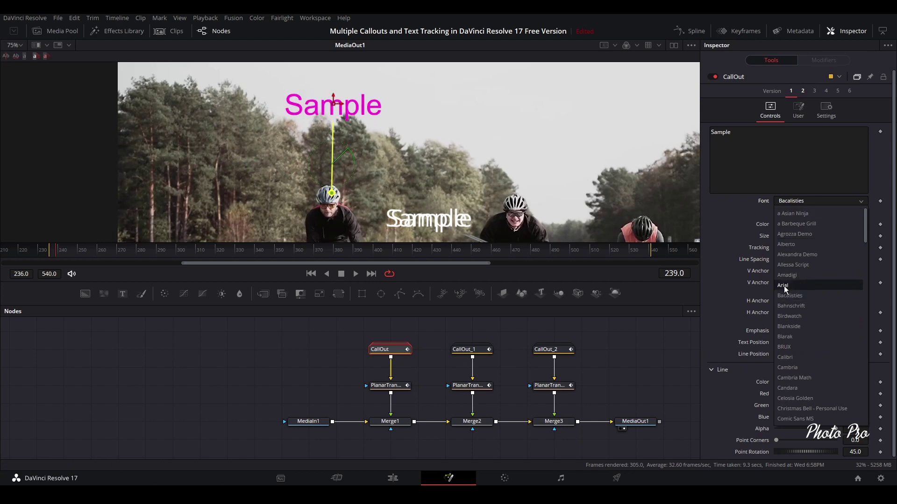
pyautogui.click(785, 286)
pyautogui.click(861, 213)
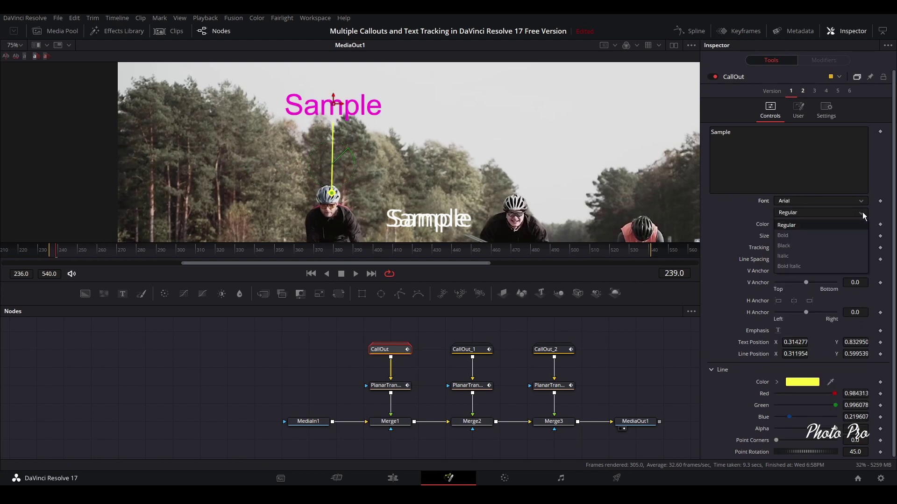
pyautogui.click(812, 235)
pyautogui.click(854, 236)
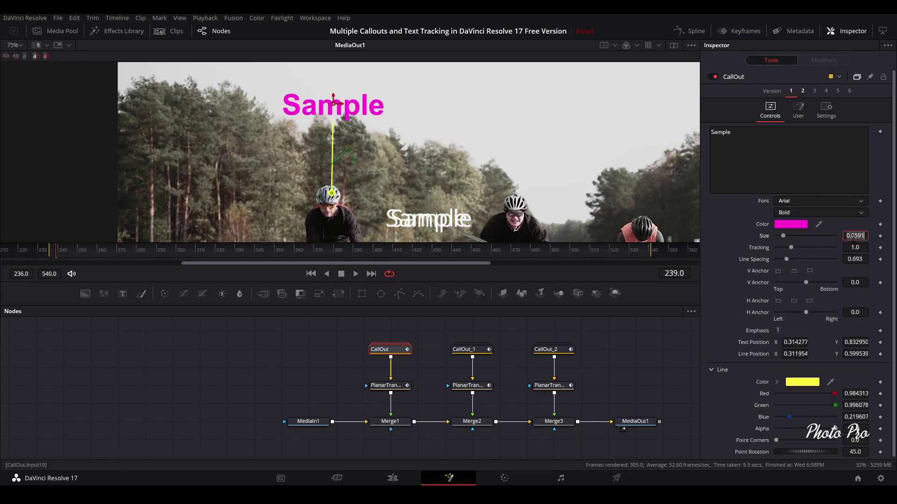
pyautogui.write('.03')
pyautogui.press('Tab')
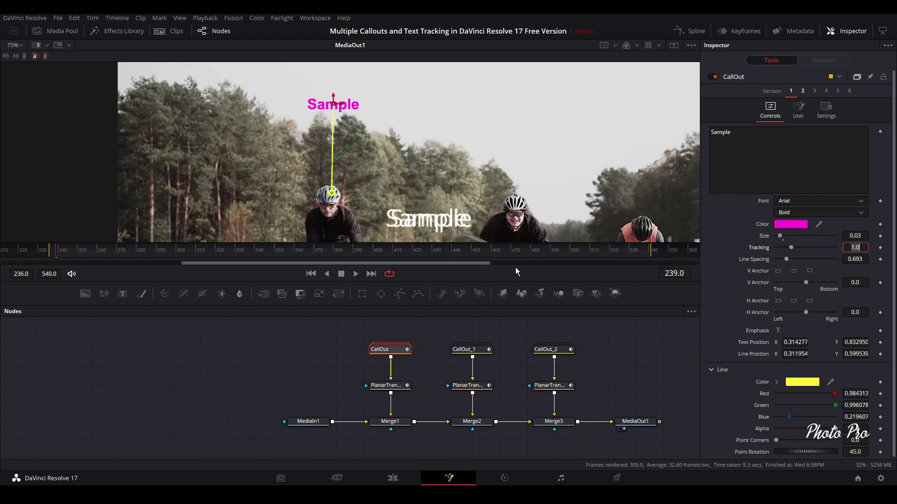
# Replace the Sample text with 'Rider 1'
pyautogui.moveTo(731, 134); pyautogui.dragTo(700, 133)
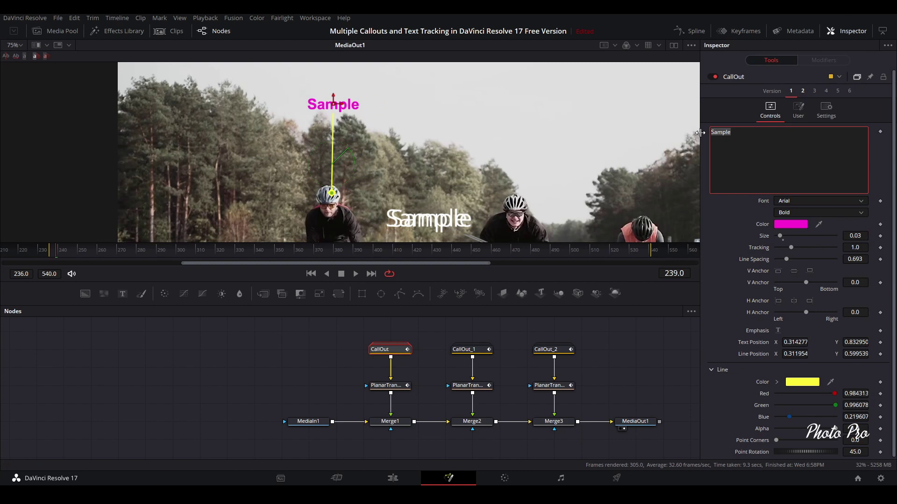
pyautogui.write('R')
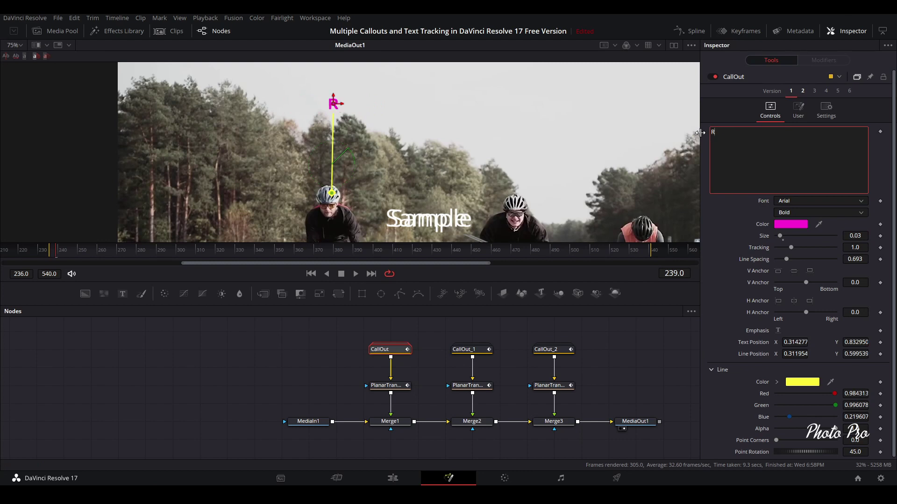
pyautogui.write('ider 1')
pyautogui.press('Return')
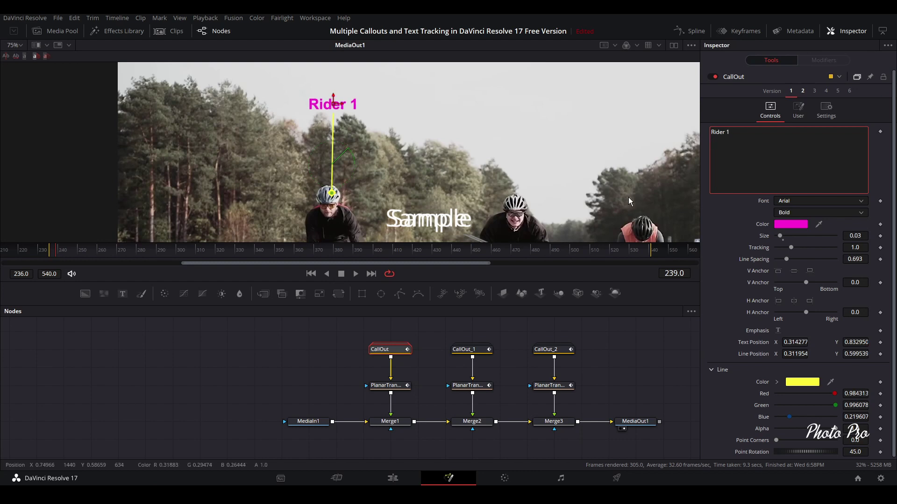
pyautogui.click(520, 173)
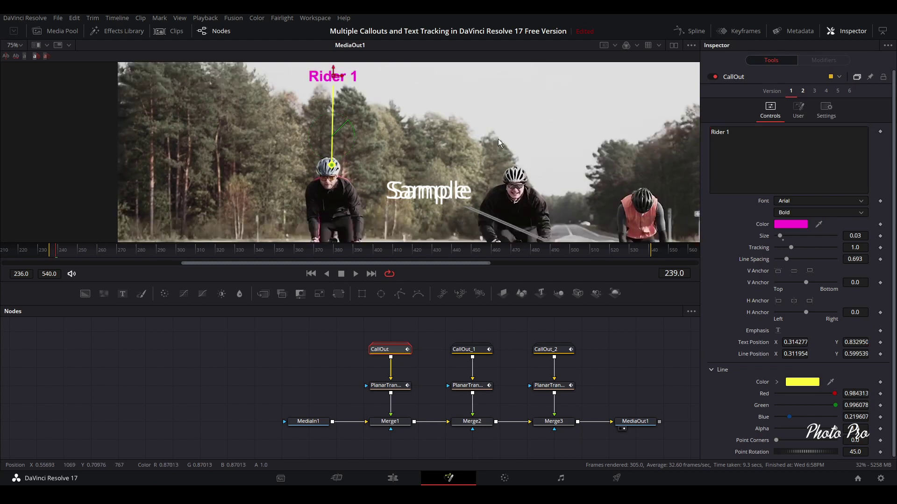
# Select CallOut_1 and make its text dark blue
pyautogui.click(472, 349)
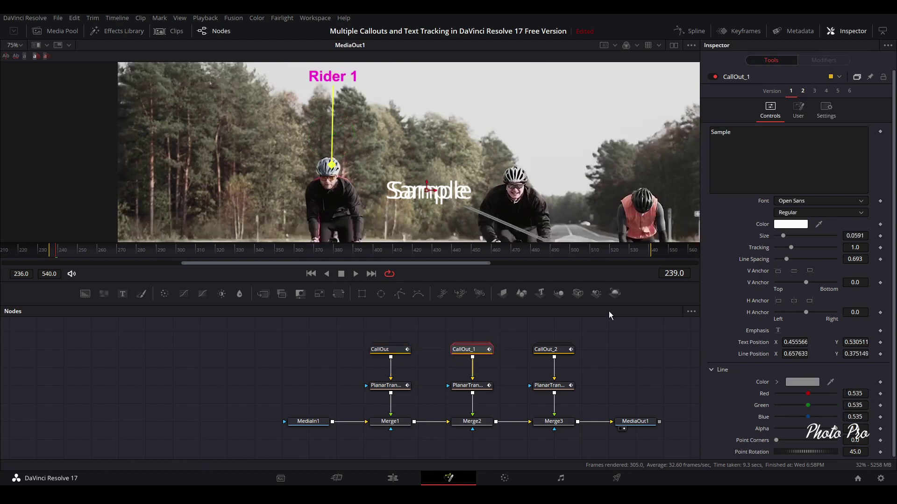
pyautogui.click(791, 226)
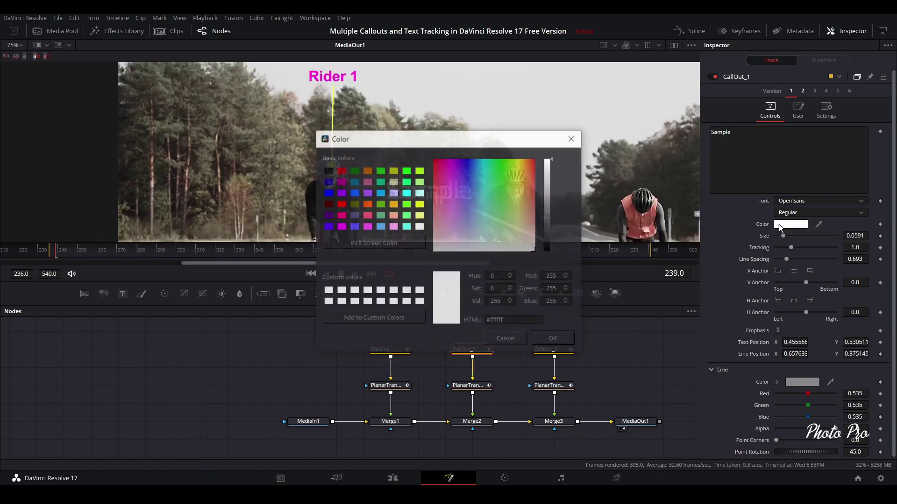
pyautogui.click(467, 162)
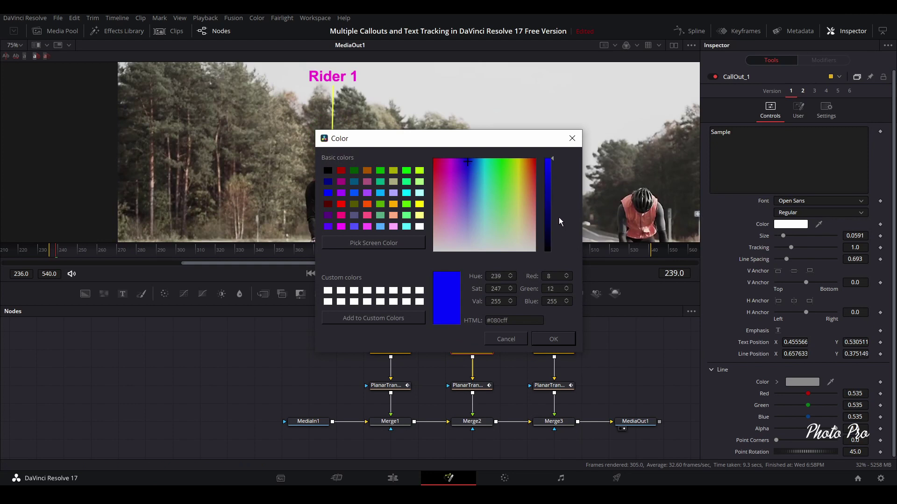
pyautogui.click(551, 206)
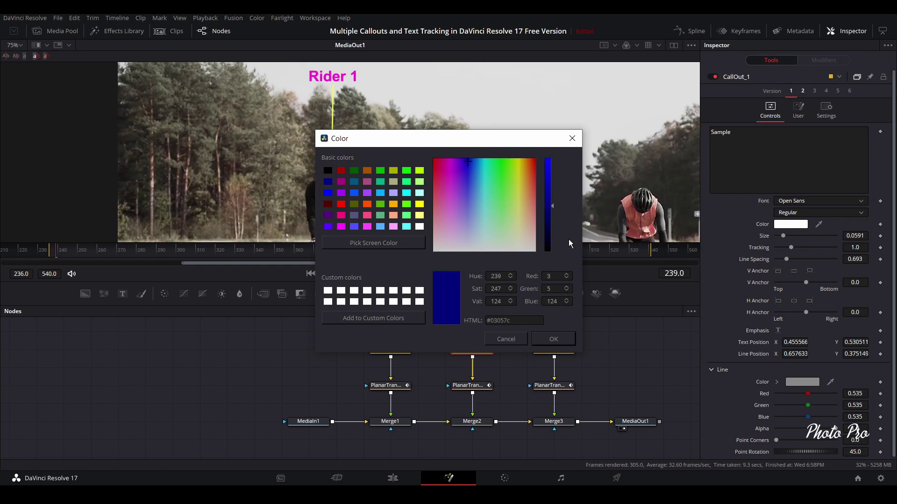
pyautogui.click(549, 226)
pyautogui.click(560, 340)
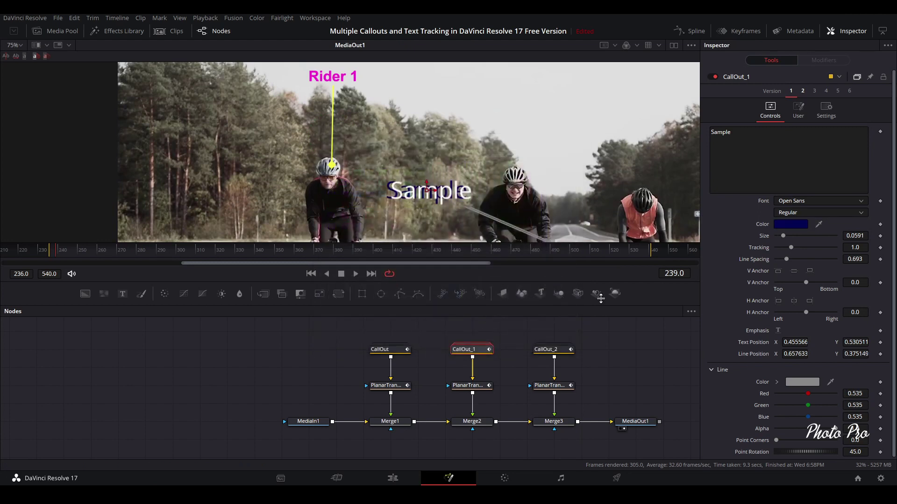
# Make CallOut_1's line vivid yellow and anchor its end on the middle rider's helmet
pyautogui.moveTo(431, 194); pyautogui.dragTo(490, 105)
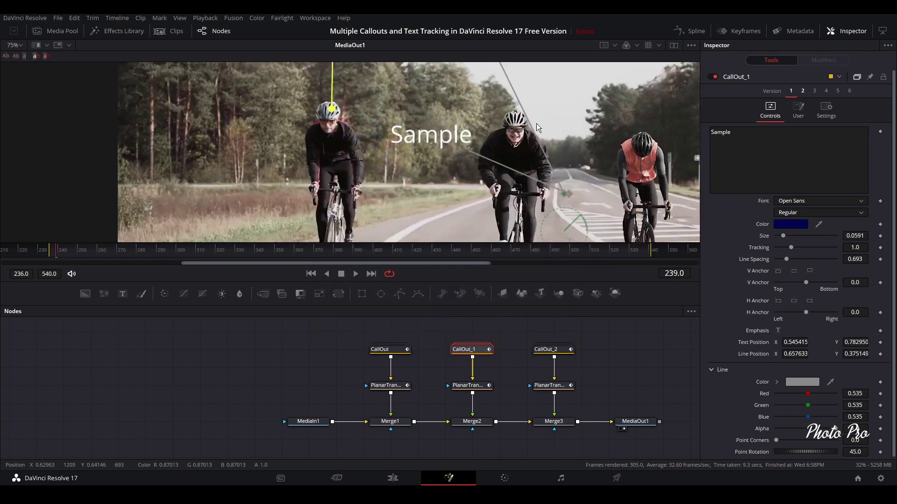
pyautogui.click(799, 382)
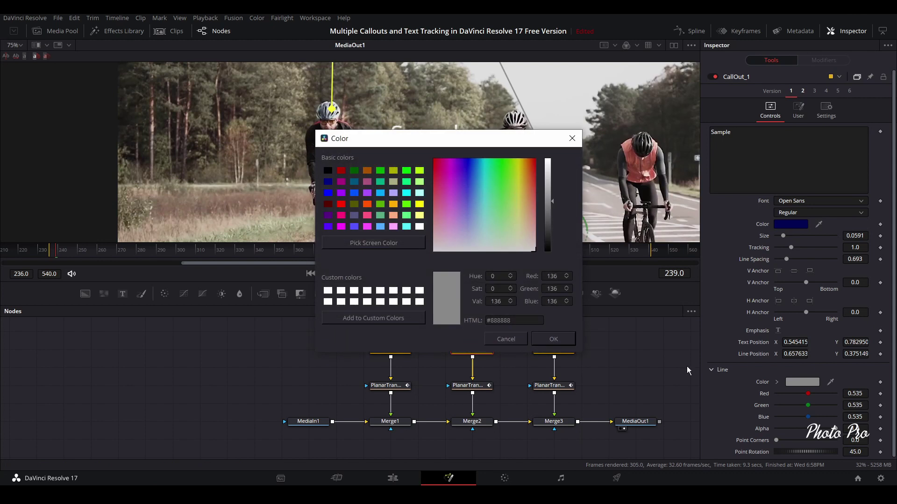
pyautogui.click(519, 172)
pyautogui.click(549, 161)
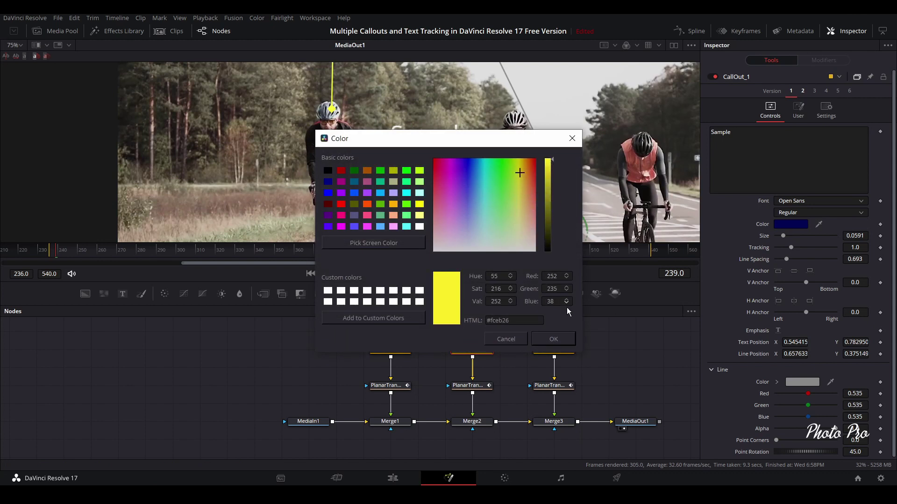
pyautogui.click(565, 337)
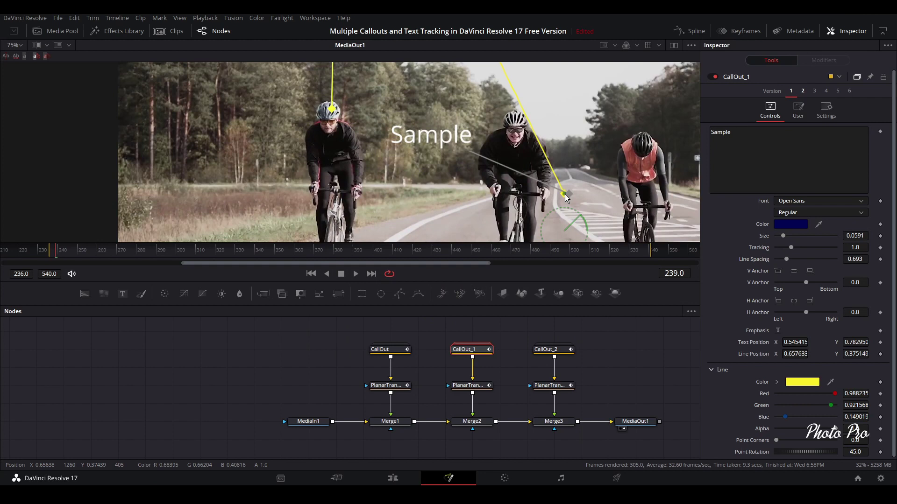
pyautogui.moveTo(565, 194); pyautogui.dragTo(513, 117)
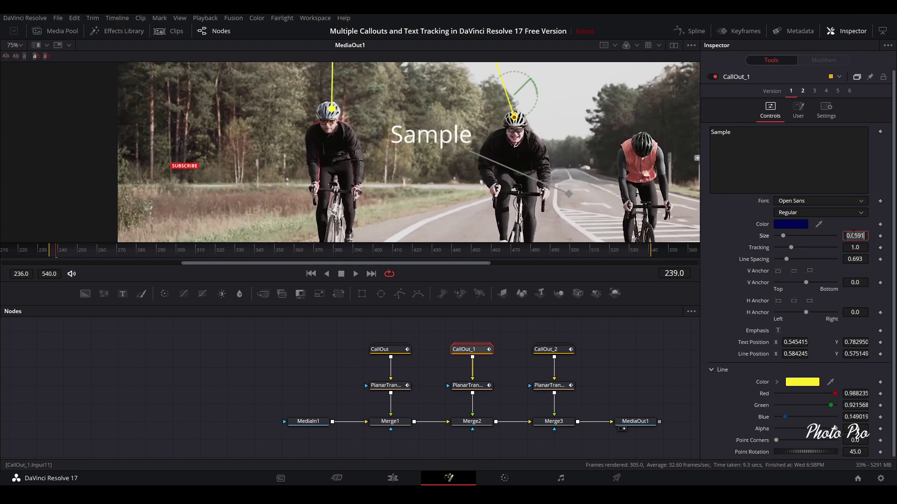
# Set CallOut_1's text size to 0.03, place it above the middle rider, and change it to 'Rider 2'
pyautogui.write('.03')
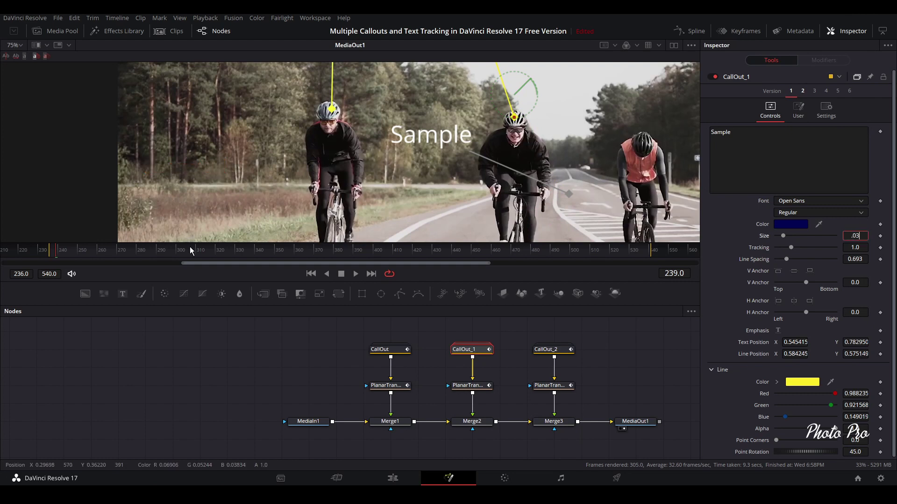
pyautogui.press('Tab')
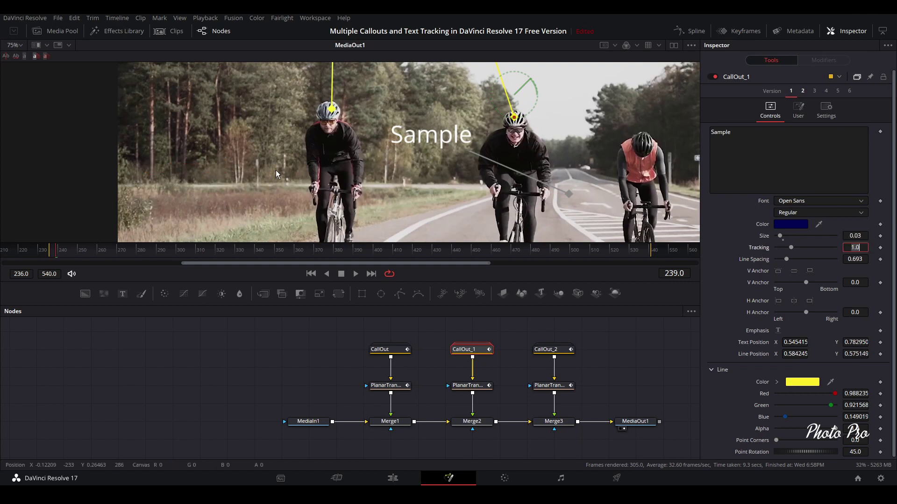
pyautogui.scroll(3, 399, 178)
pyautogui.scroll(1, 407, 187)
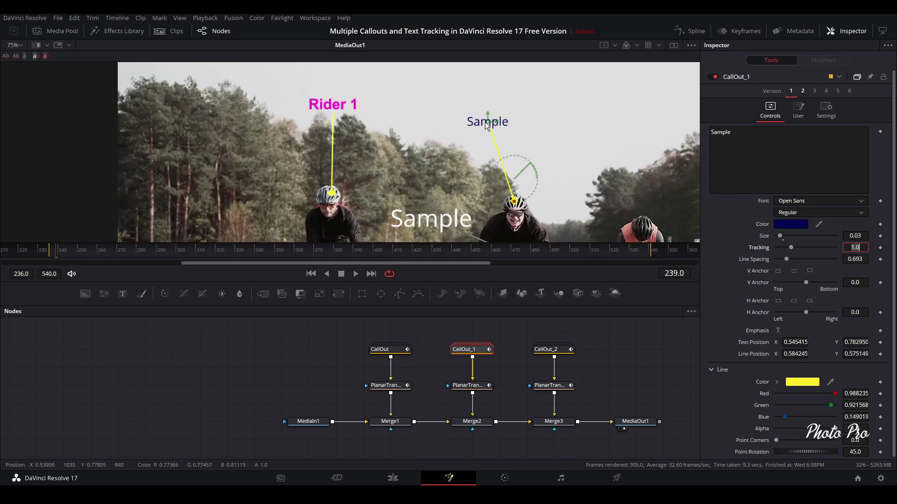
pyautogui.moveTo(485, 122); pyautogui.dragTo(516, 106)
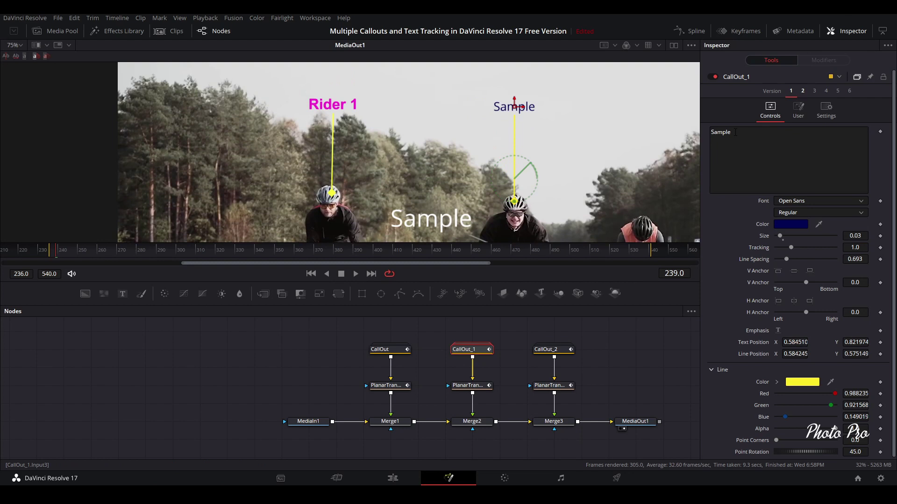
pyautogui.doubleClick(720, 133)
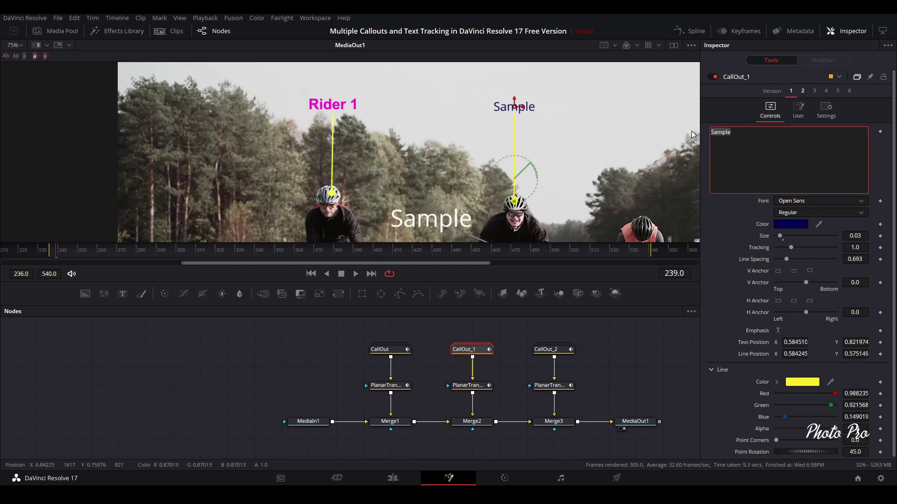
pyautogui.write('Rider')
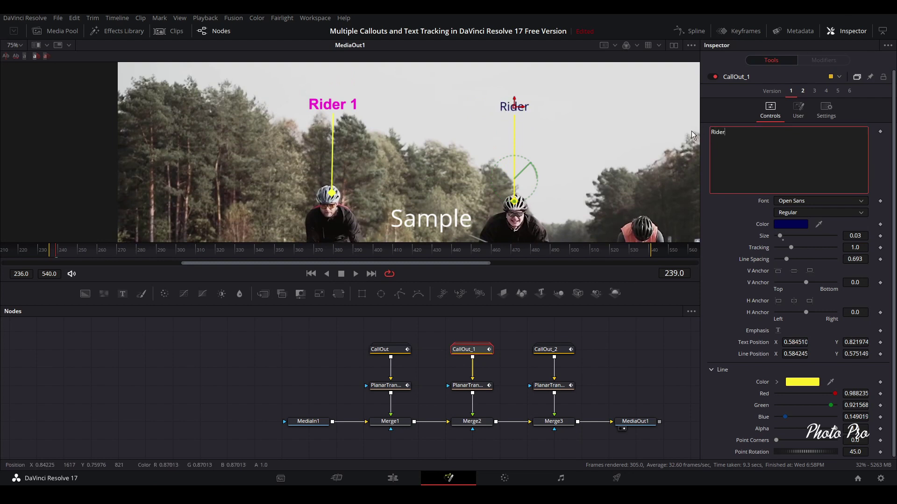
pyautogui.write(' 2')
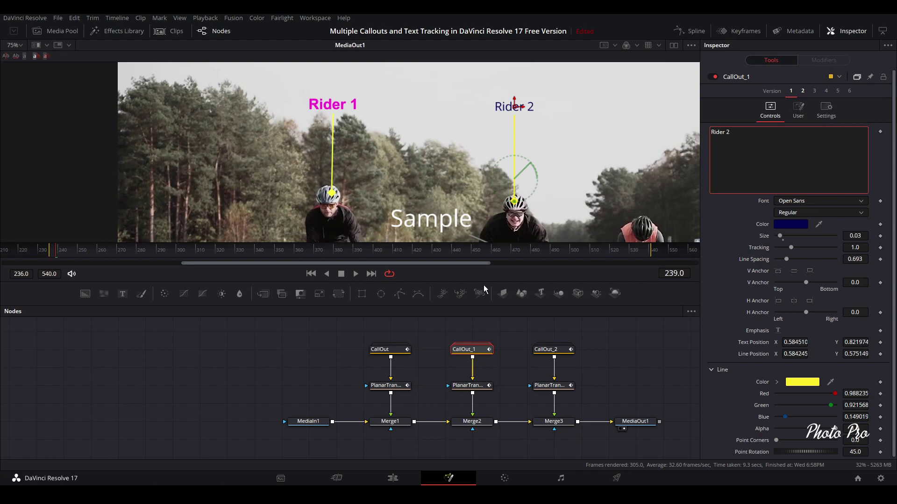
pyautogui.scroll(-3, 572, 145)
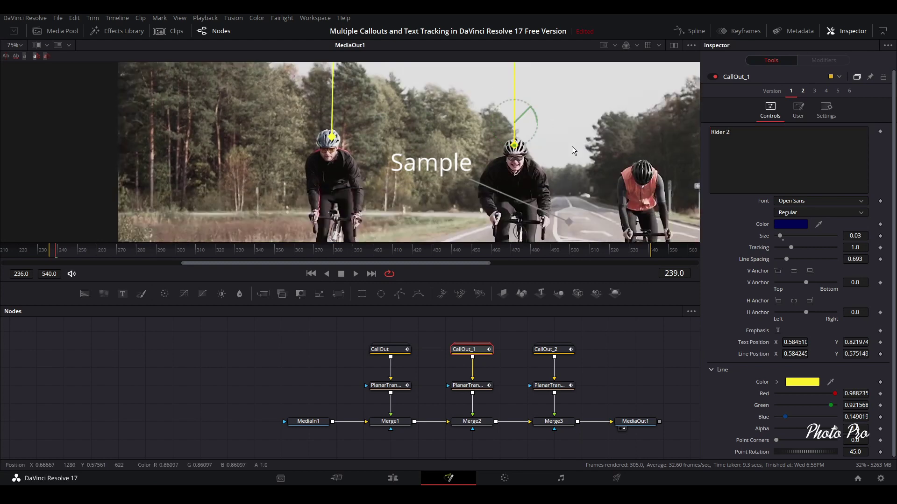
# Select CallOut_2, make its text red-orange (#ff460e), and move it to the upper right
pyautogui.click(560, 350)
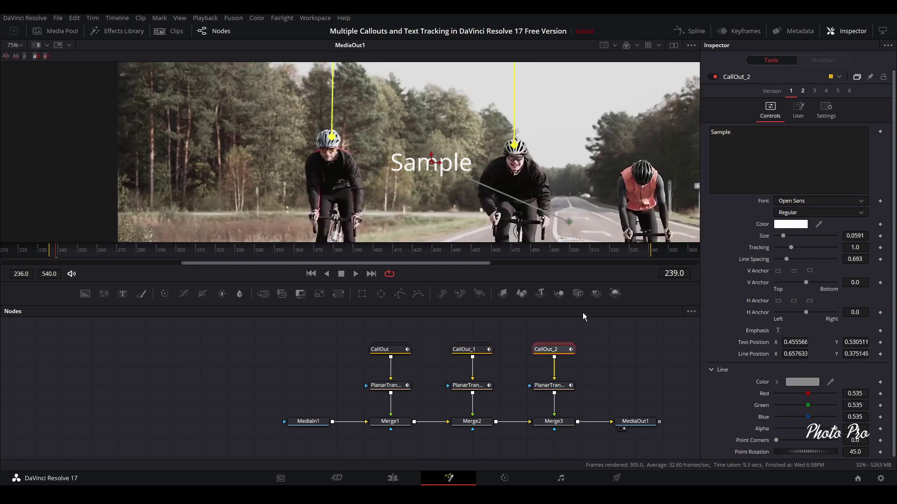
pyautogui.click(789, 225)
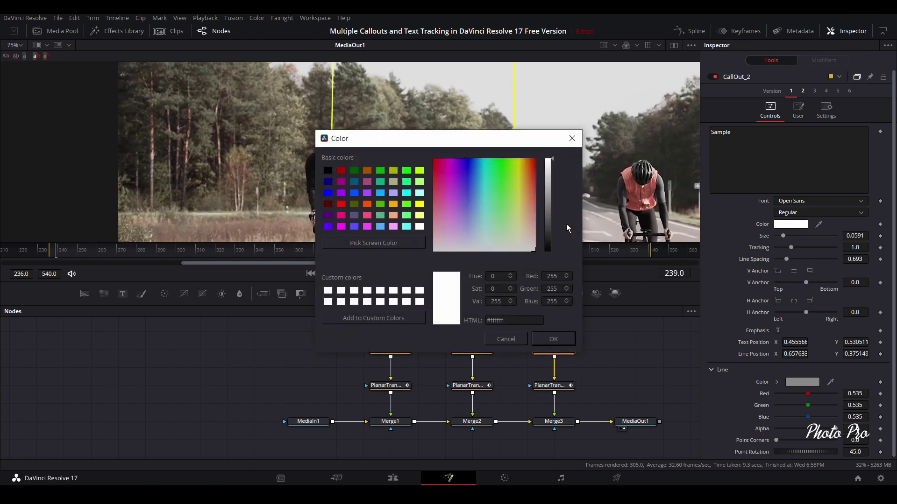
pyautogui.click(531, 163)
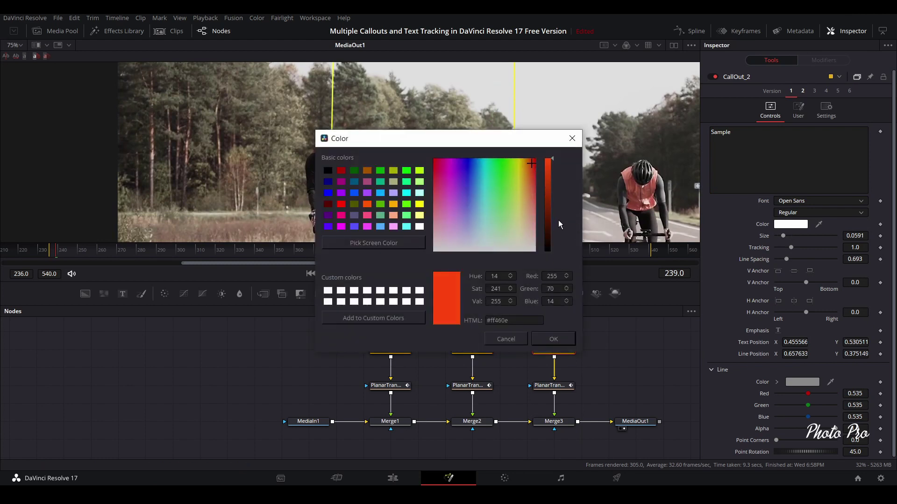
pyautogui.click(548, 339)
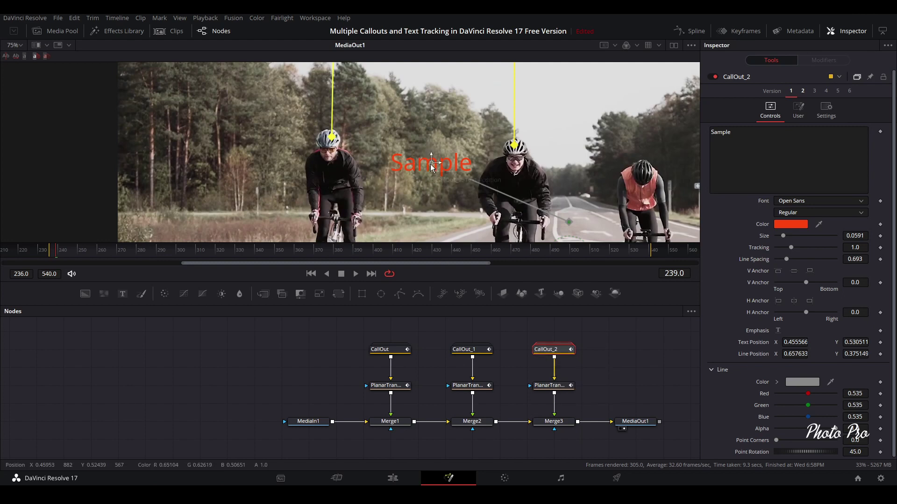
pyautogui.moveTo(431, 166); pyautogui.dragTo(618, 89)
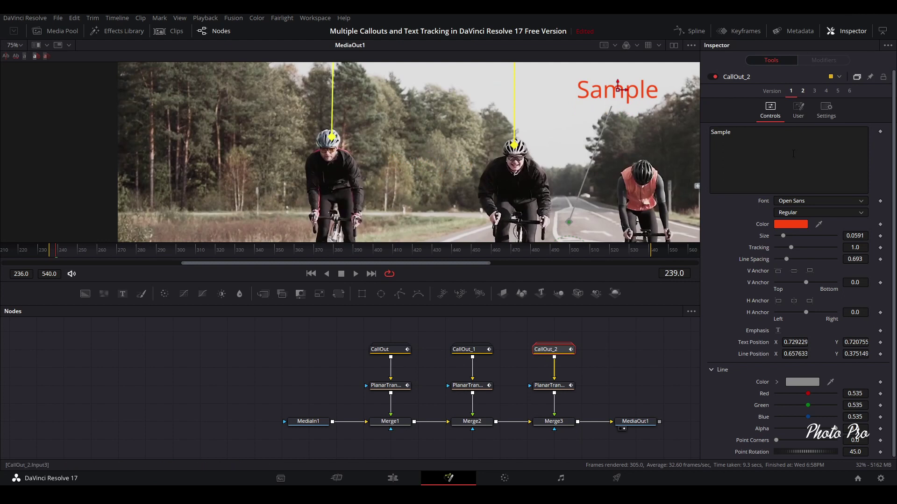
# Replace the third callout's Sample text with 'Rider 3'
pyautogui.tripleClick(757, 134)
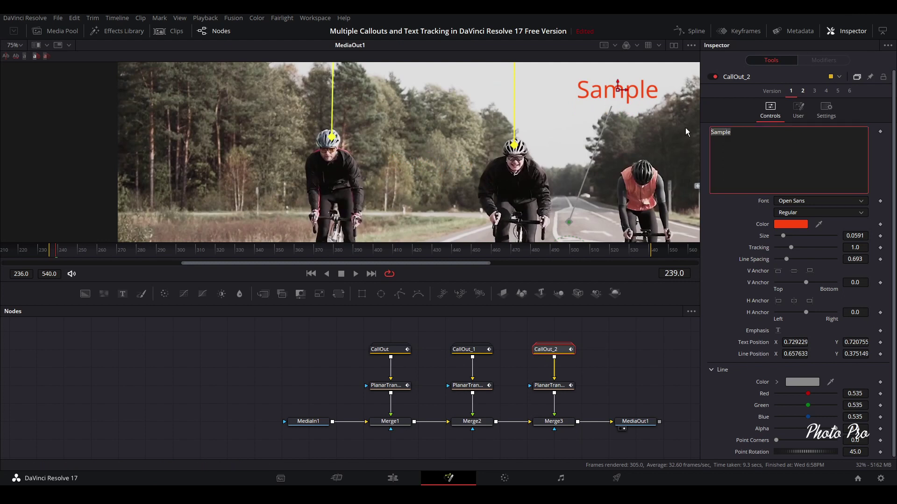
pyautogui.write('Rid')
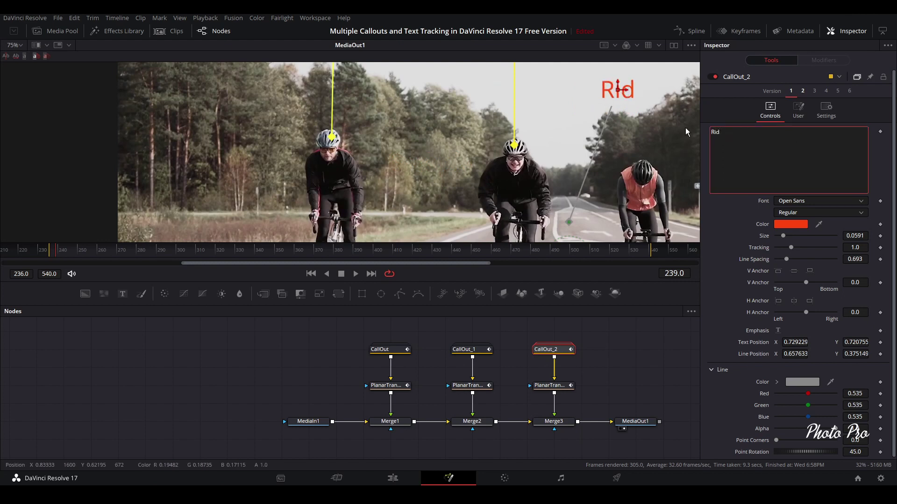
pyautogui.write('er 3')
pyautogui.press('Return')
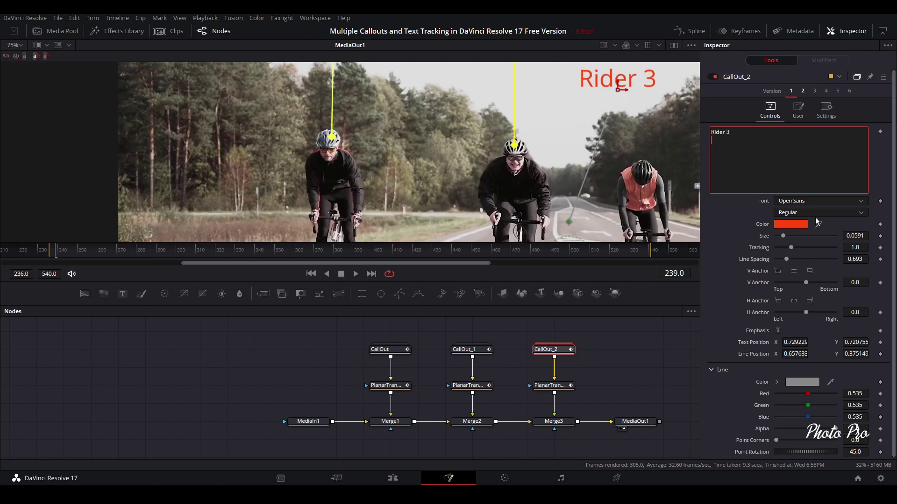
# Set the Rider 3 label's font to Arial Bold at size 0.03
pyautogui.click(805, 200)
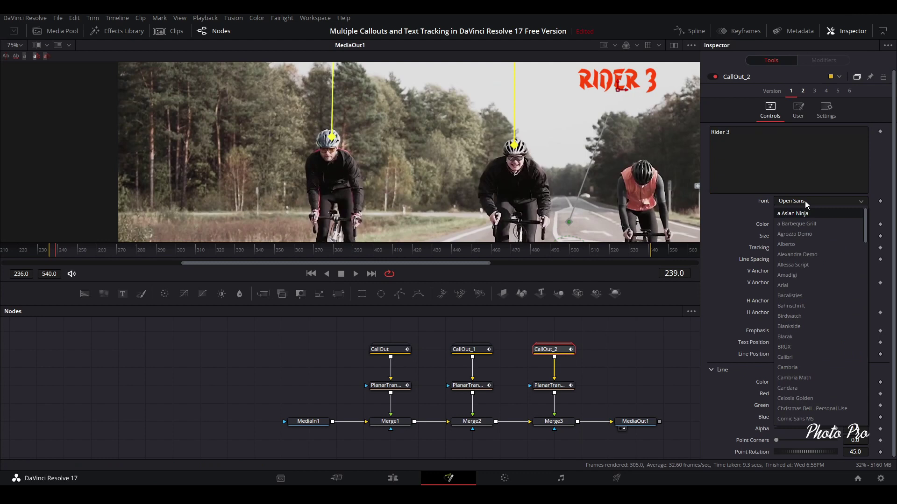
pyautogui.click(790, 286)
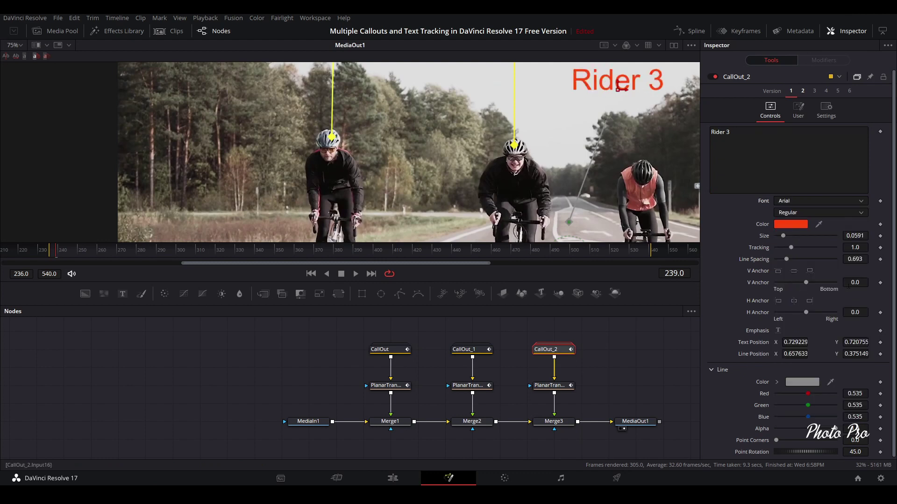
pyautogui.click(859, 208)
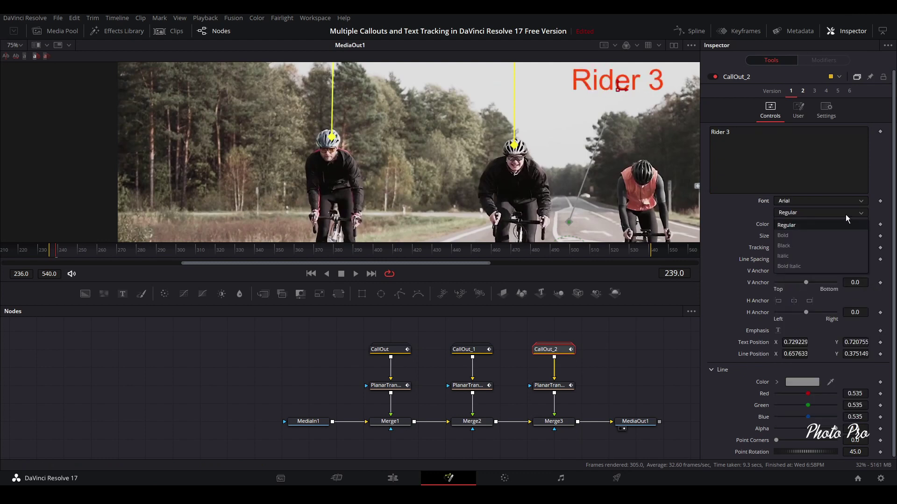
pyautogui.click(794, 235)
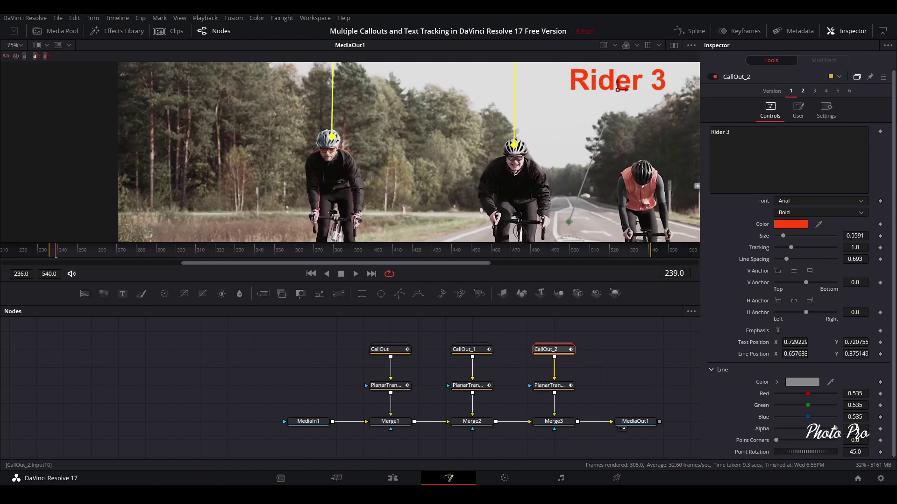
pyautogui.click(855, 236)
pyautogui.write('0.03')
pyautogui.press('Tab')
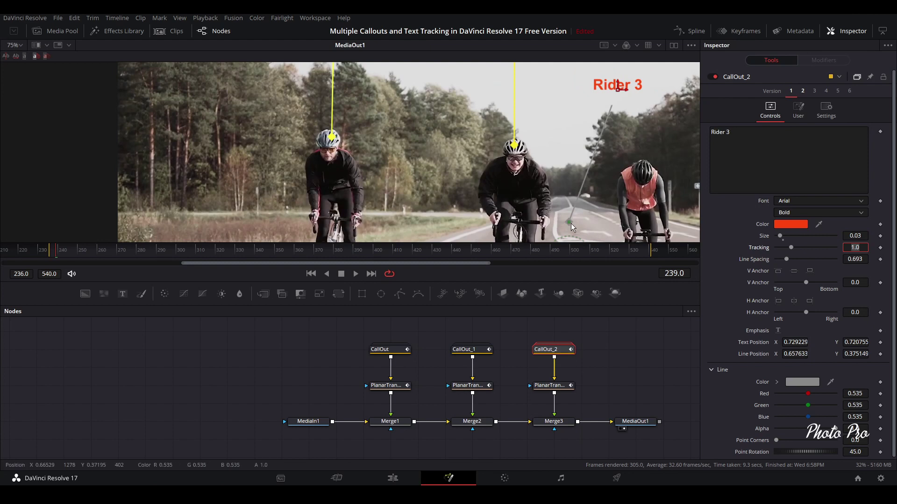
# Anchor the Rider 3 line on the right rider's helmet and position the label above him
pyautogui.moveTo(570, 223); pyautogui.dragTo(645, 174)
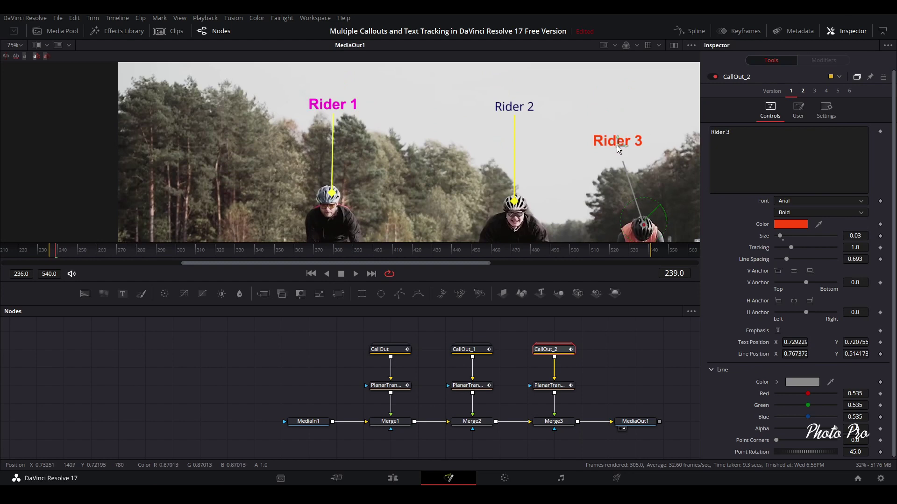
pyautogui.moveTo(616, 144); pyautogui.dragTo(641, 107)
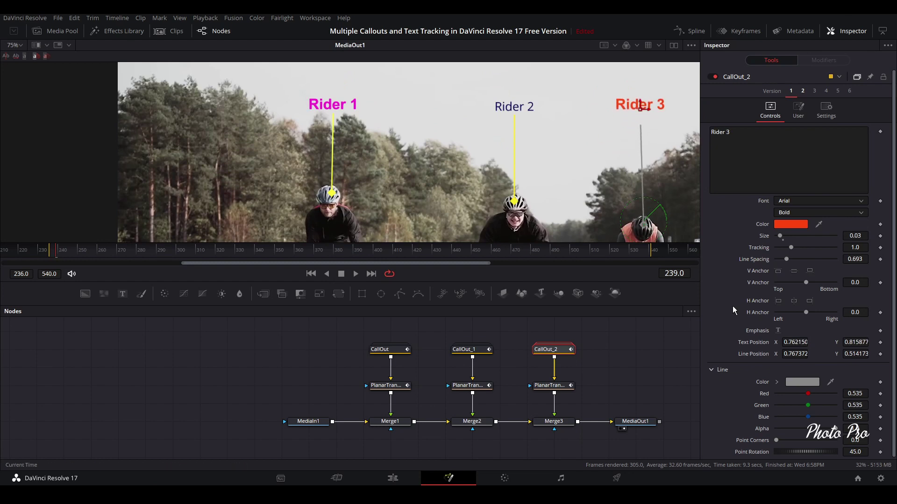
pyautogui.moveTo(795, 342)
pyautogui.mouseDown()
pyautogui.moveTo(805, 343)
pyautogui.moveTo(795, 342)
pyautogui.mouseUp()
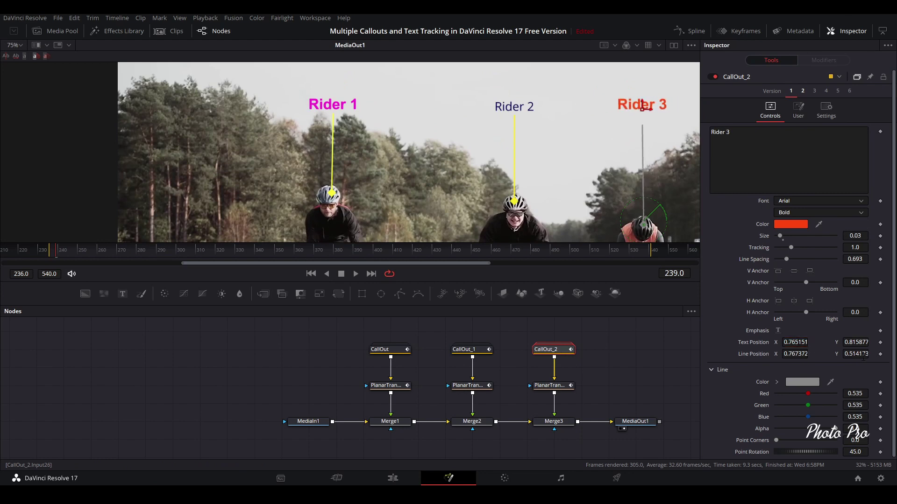
pyautogui.scroll(-2, 613, 184)
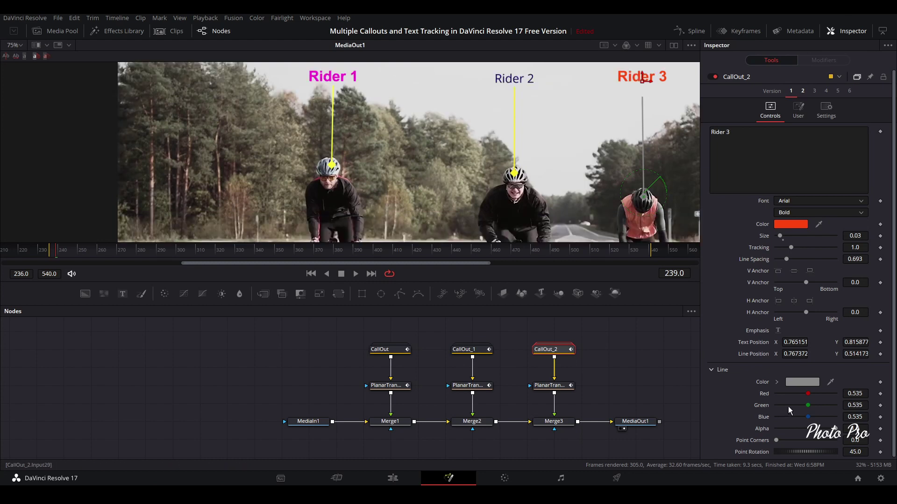
# Change the Rider 3 callout's line color from grey to bright yellow (#fdf13c)
pyautogui.click(805, 382)
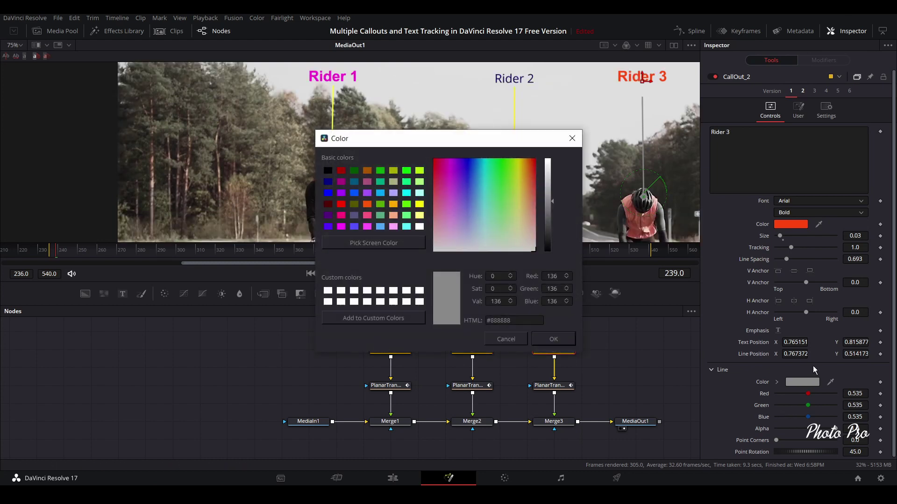
pyautogui.click(519, 181)
pyautogui.click(552, 160)
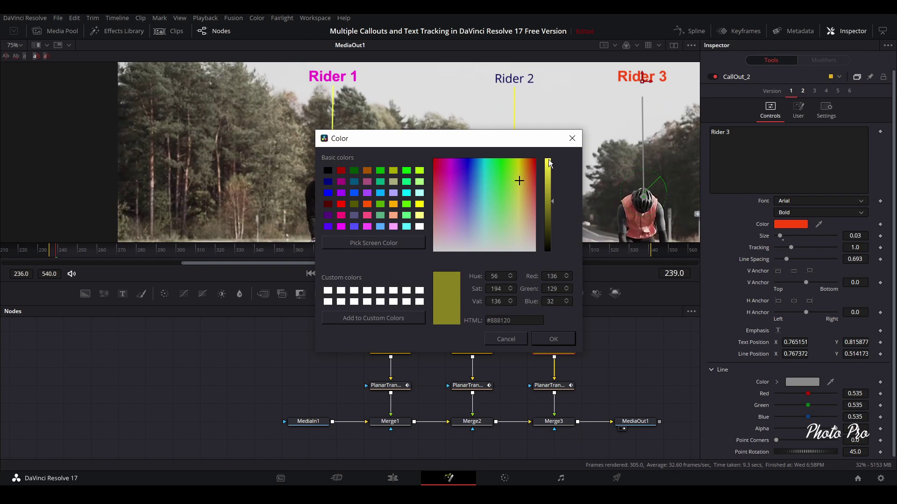
pyautogui.click(553, 339)
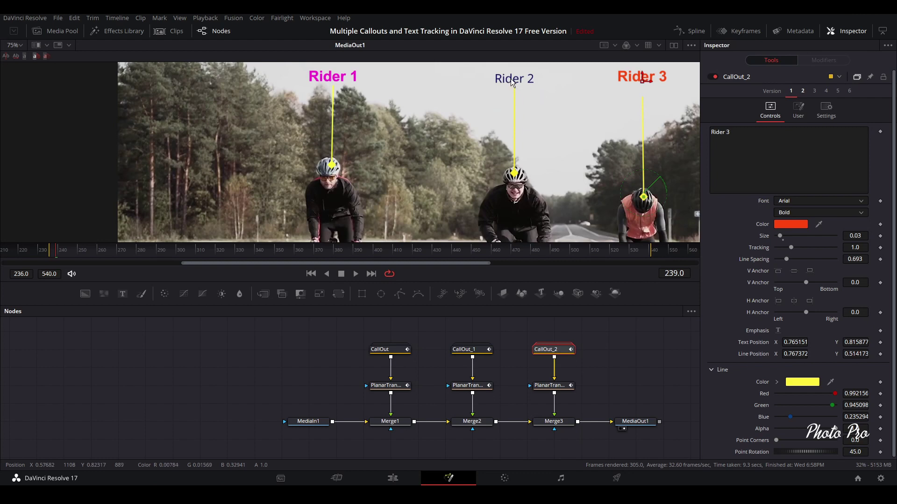
# Change the Rider 2 label from Open Sans Regular to Arial Bold, then hide the Inspector
pyautogui.click(469, 349)
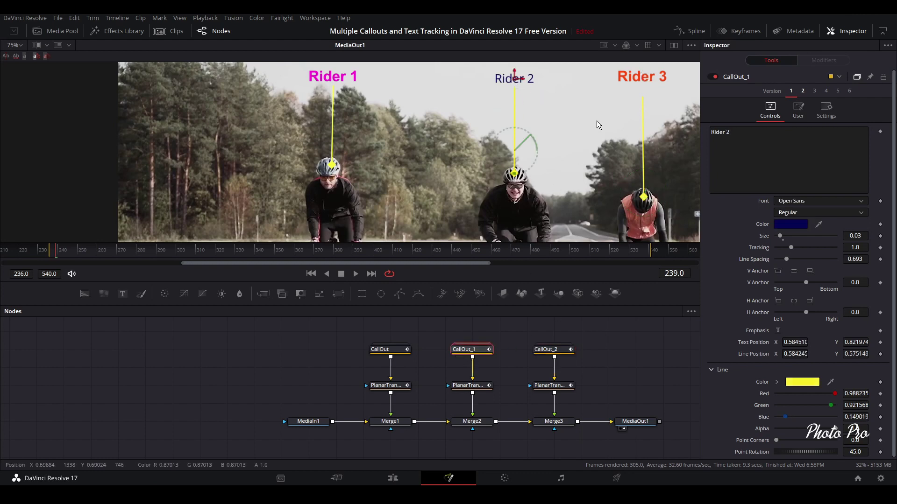
pyautogui.click(860, 213)
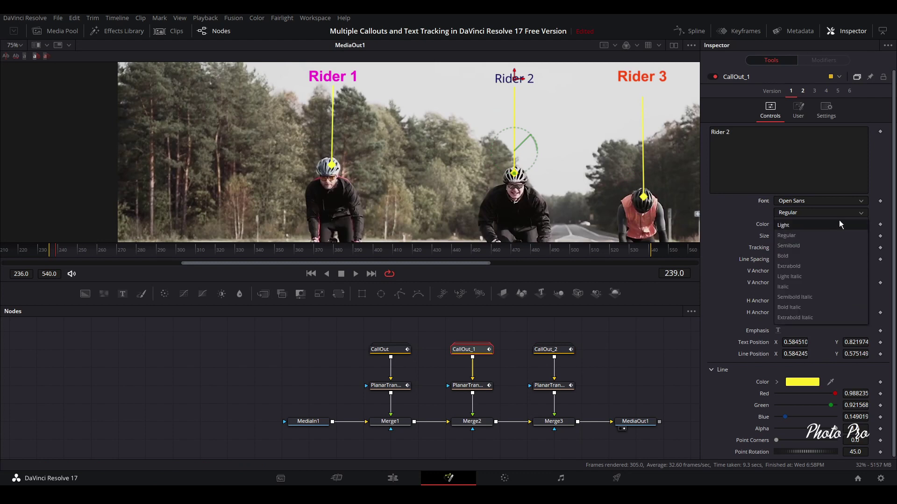
pyautogui.click(790, 255)
pyautogui.click(791, 201)
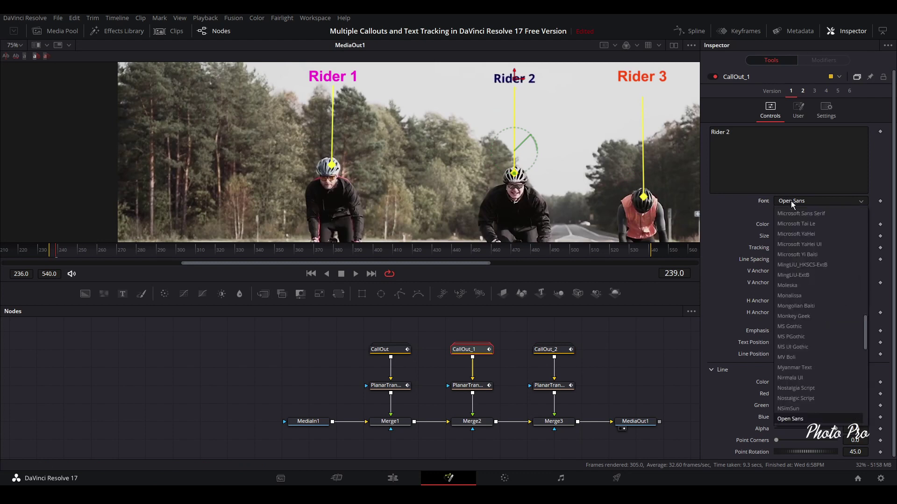
pyautogui.scroll(15, 803, 234)
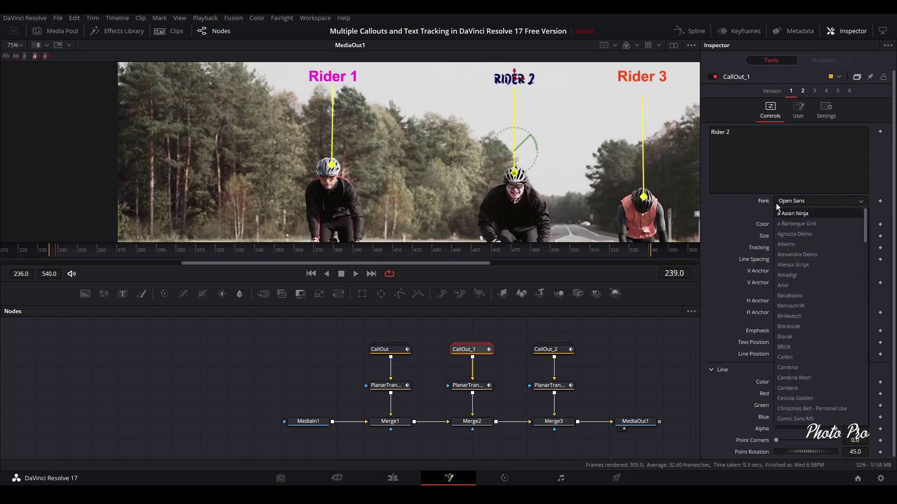
pyautogui.click(784, 286)
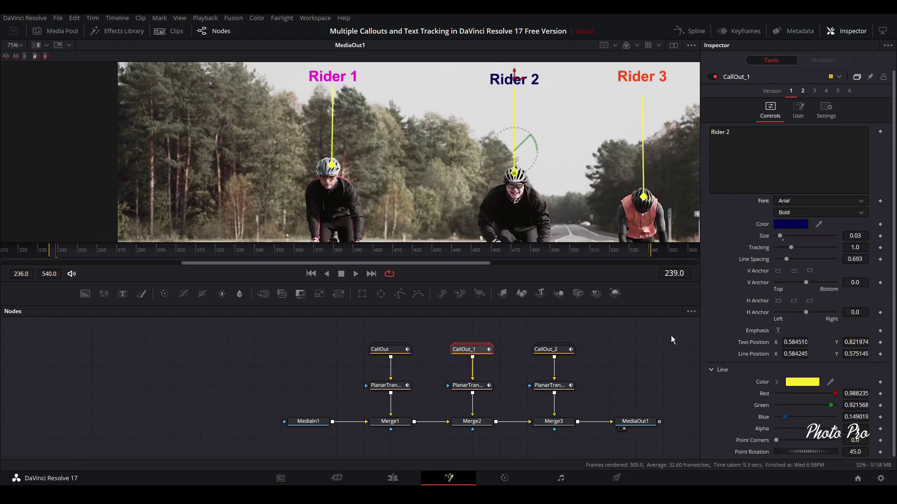
pyautogui.click(842, 34)
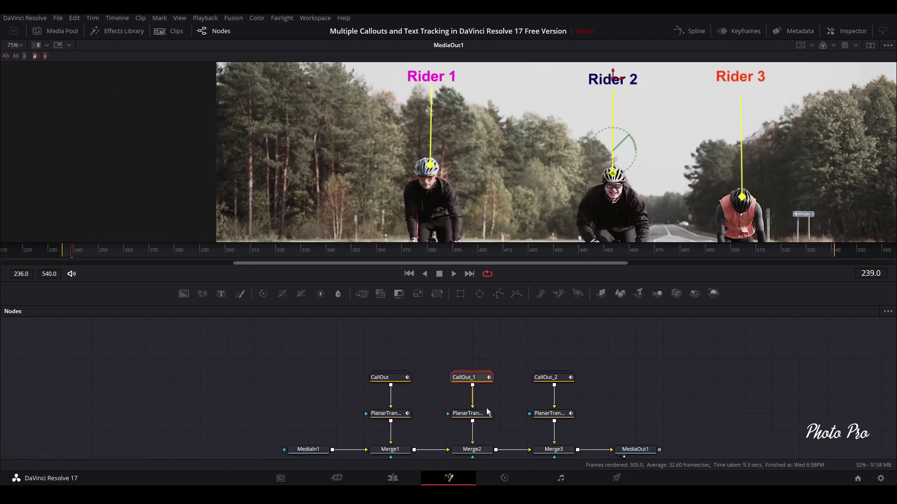
# Scrub the Fusion timeline to check the callout tracking, then return to the Edit page
pyautogui.scroll(-2, 483, 413)
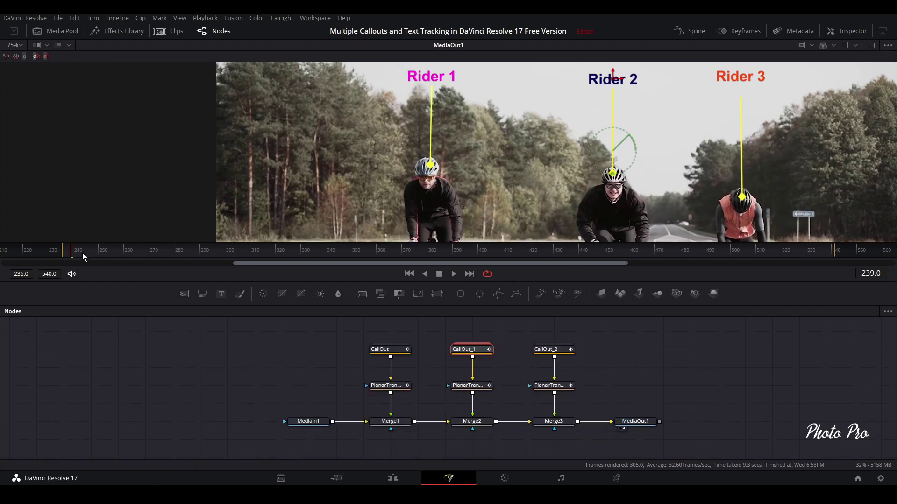
pyautogui.moveTo(85, 251)
pyautogui.mouseDown()
pyautogui.moveTo(814, 248)
pyautogui.moveTo(88, 251)
pyautogui.mouseUp()
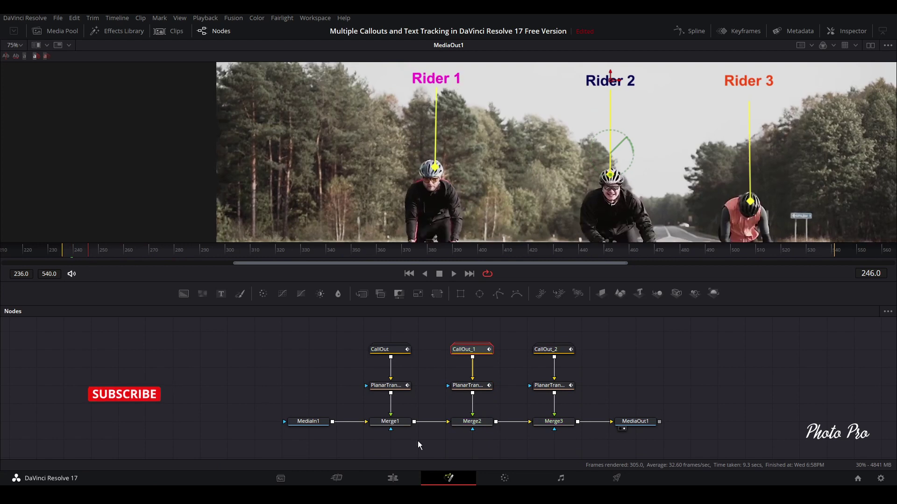
pyautogui.click(392, 479)
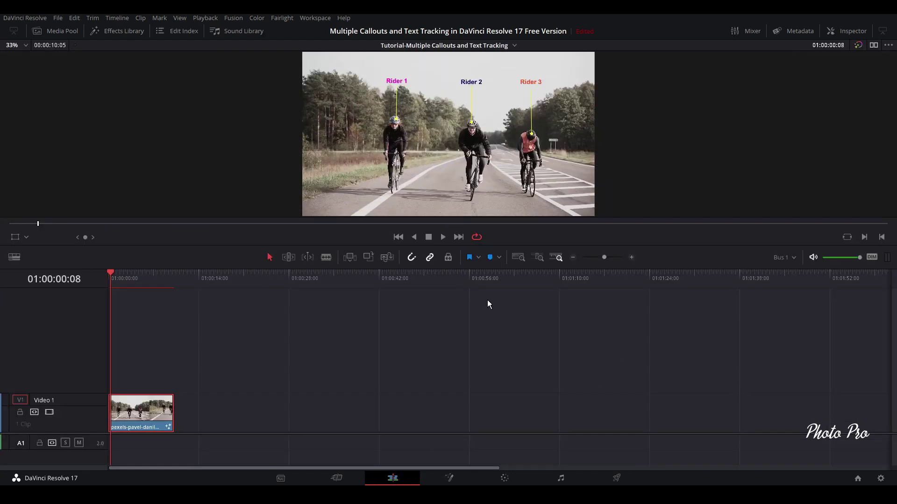
pyautogui.click(206, 18)
pyautogui.moveTo(212, 64)
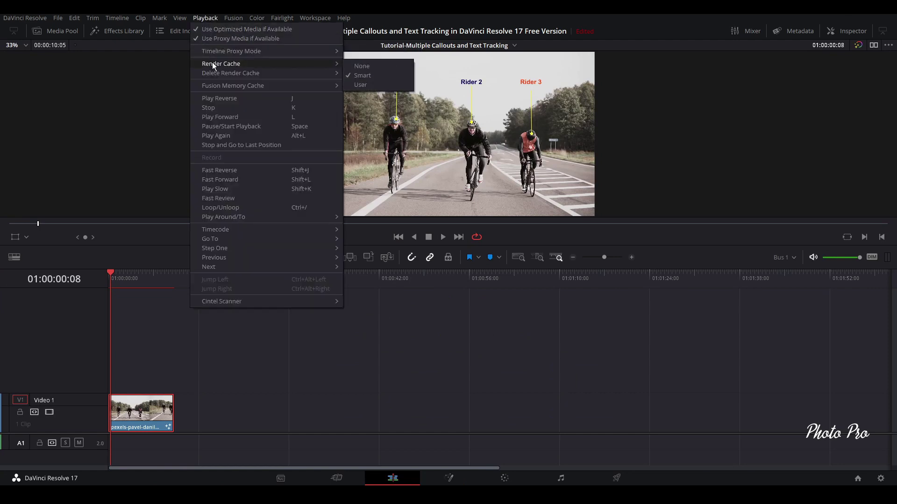
pyautogui.press('Escape')
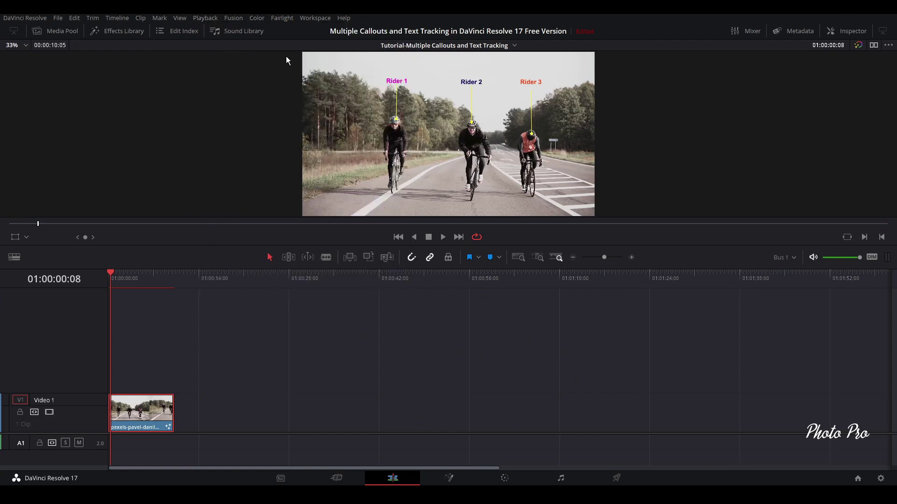
pyautogui.click(208, 20)
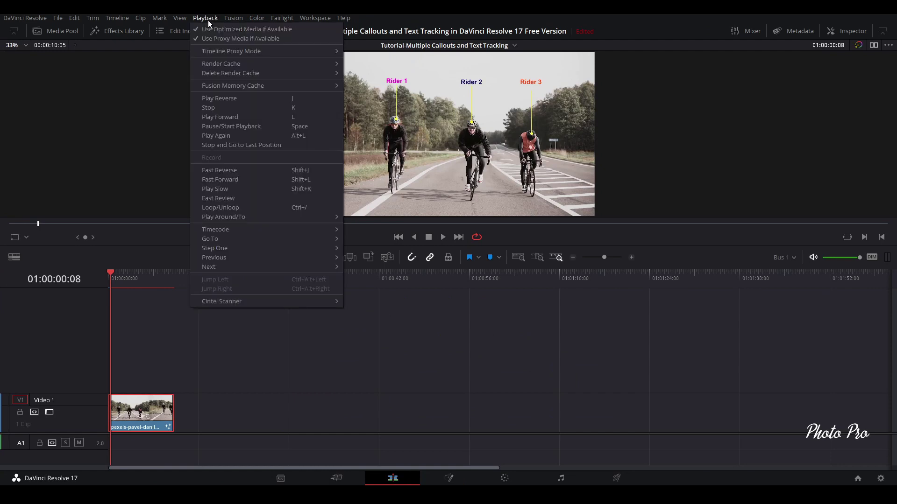
pyautogui.click(207, 28)
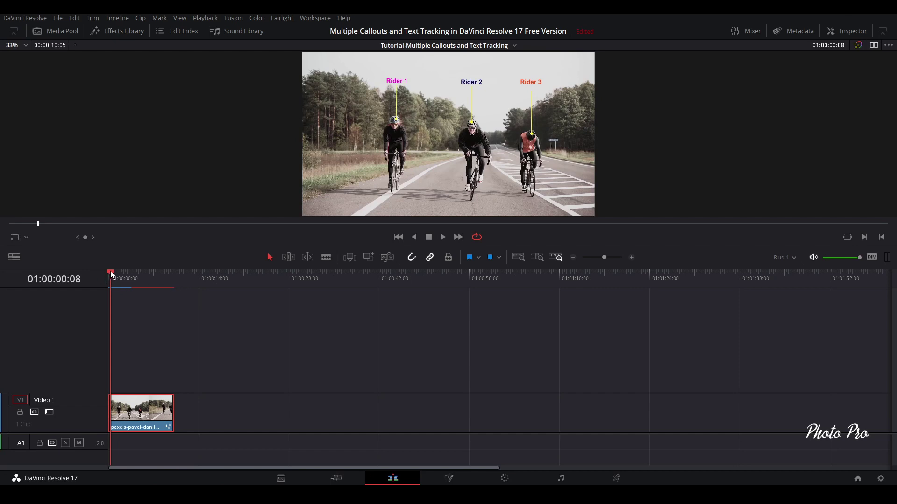
# Jump the playhead back to the start of the clip with Home
pyautogui.press('Home')
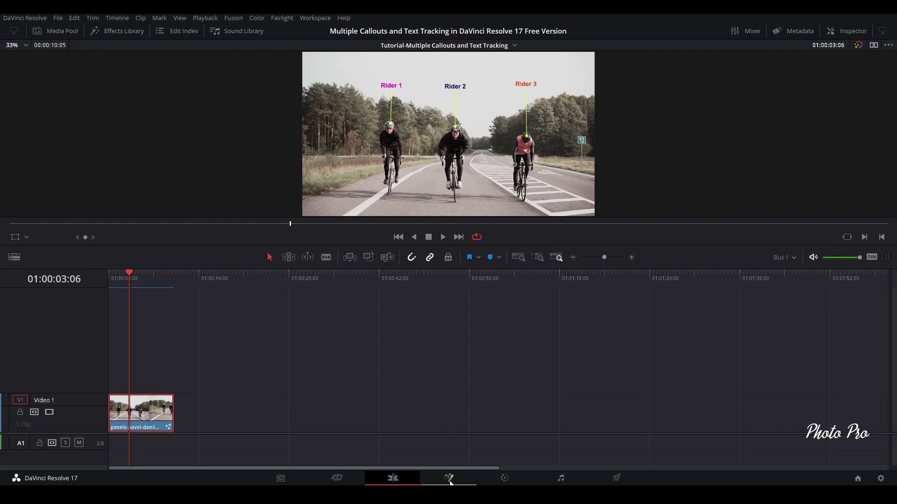
# Go to the Fusion page and show the Merge2 node's settings in the Inspector
pyautogui.click(450, 482)
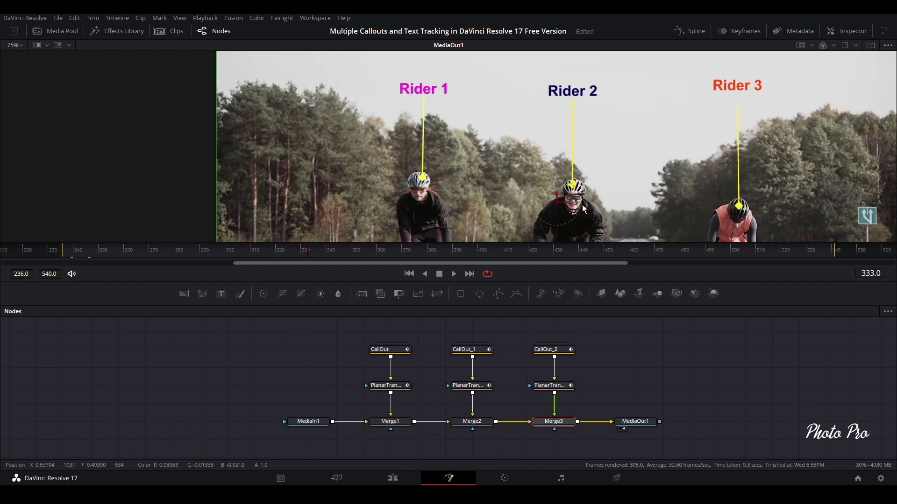
pyautogui.click(476, 424)
pyautogui.click(841, 32)
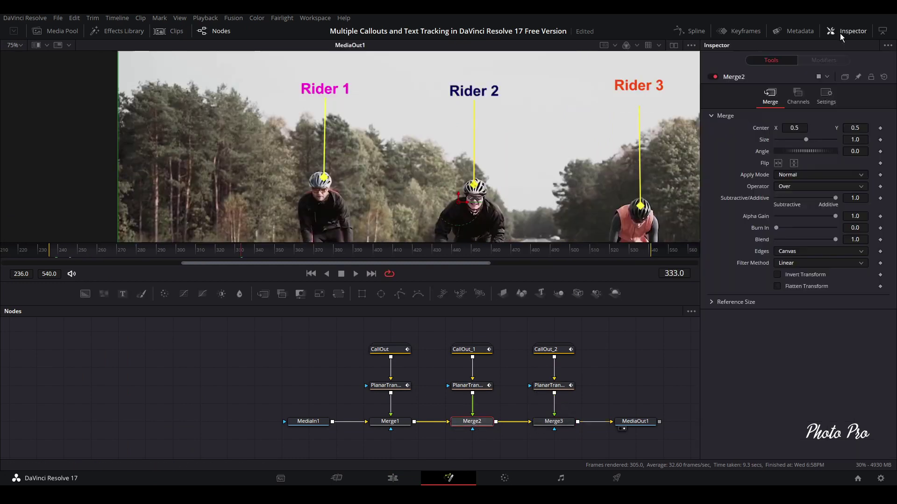
# Keyframe Merge2 Size at 1.0 on frame 370 and 0 on frame 371, then play back
pyautogui.click(314, 249)
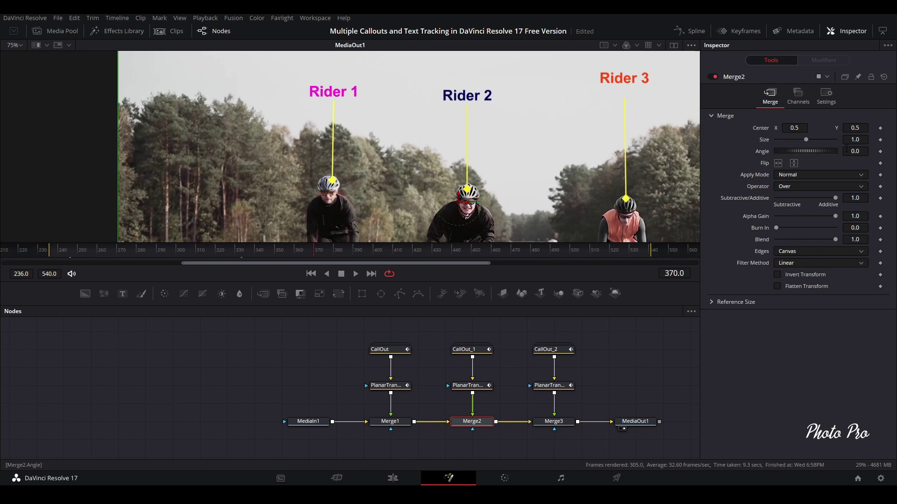
pyautogui.click(880, 139)
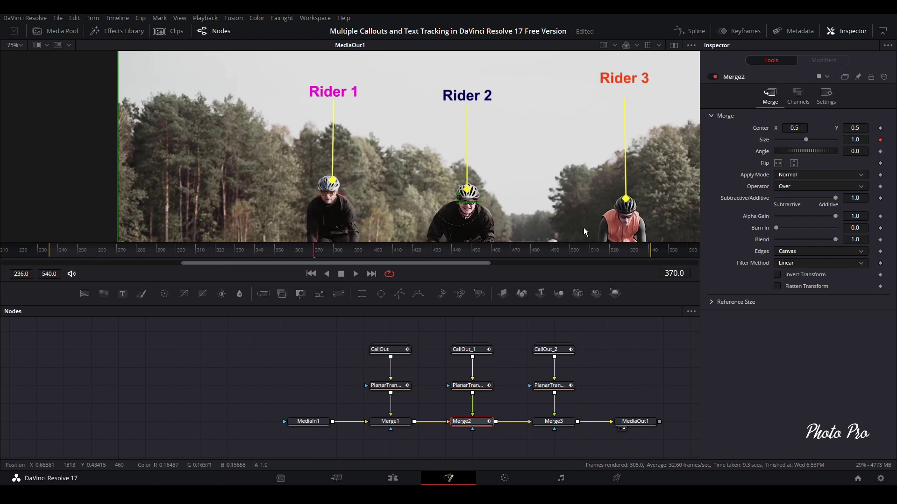
pyautogui.press('Right')
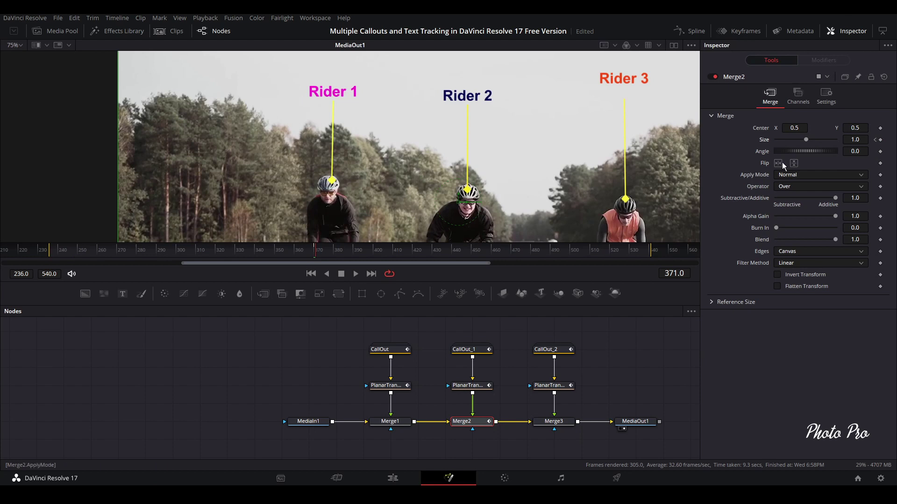
pyautogui.moveTo(806, 140); pyautogui.dragTo(775, 140)
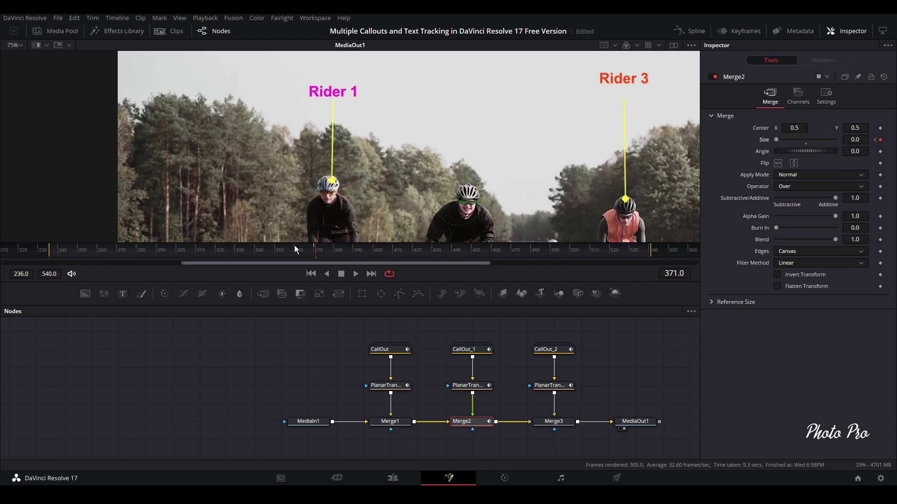
pyautogui.press('space')
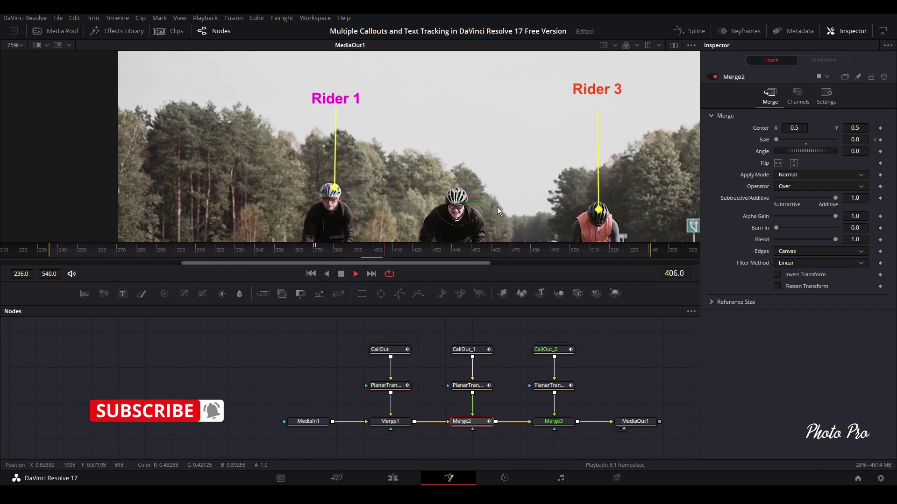
# Keyframe Merge2 Size at frame 500, set it back to 1 at frame 501, then return to Edit
pyautogui.click(571, 253)
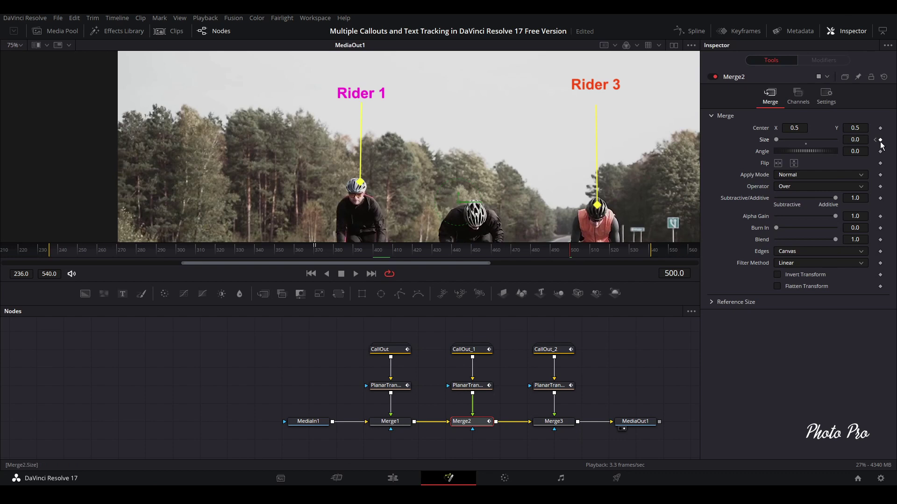
pyautogui.click(854, 139)
pyautogui.press('Return')
pyautogui.press('Right')
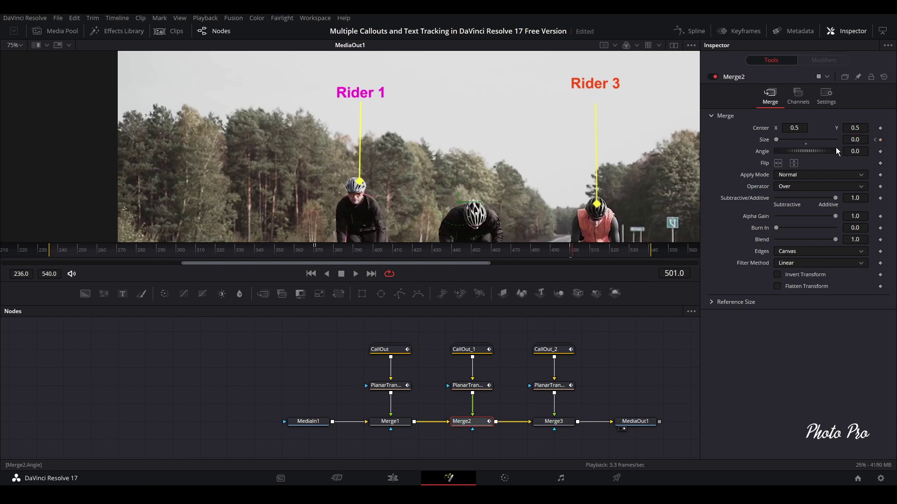
pyautogui.click(855, 139)
pyautogui.write('1')
pyautogui.press('Tab')
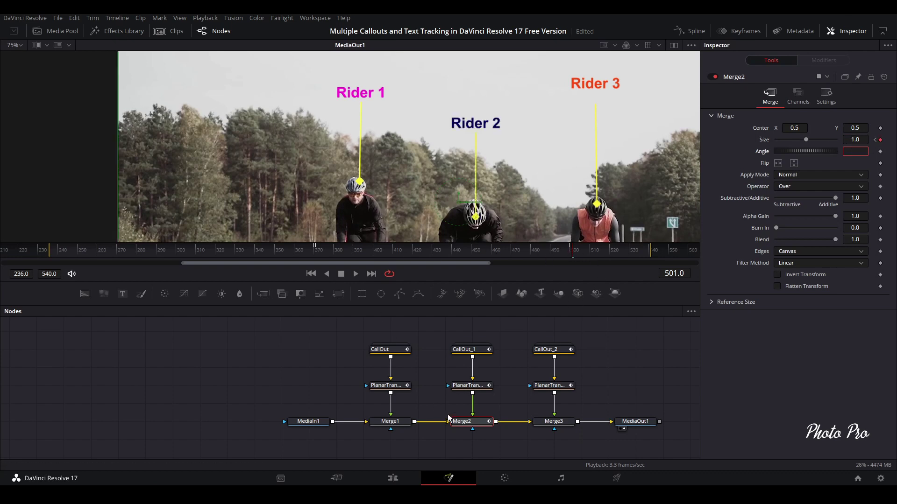
pyautogui.click(392, 478)
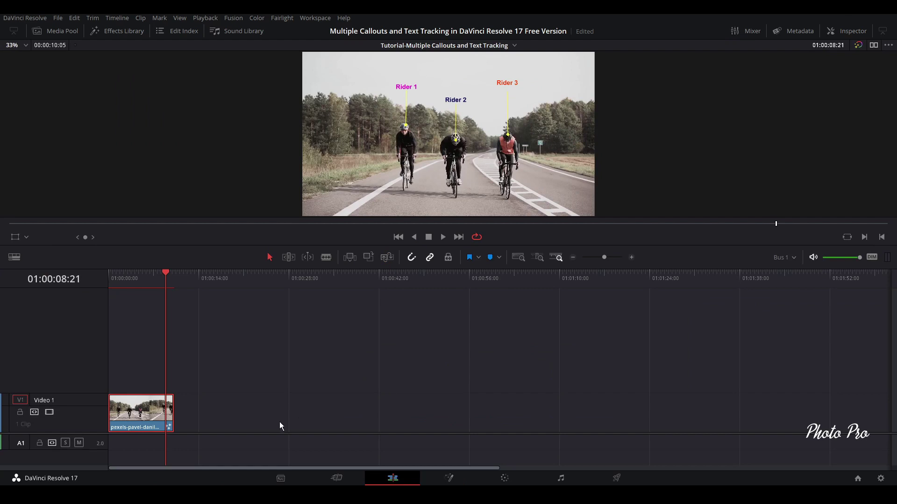
# Move the Edit timeline playhead back to 01:00:00:00
pyautogui.click(112, 277)
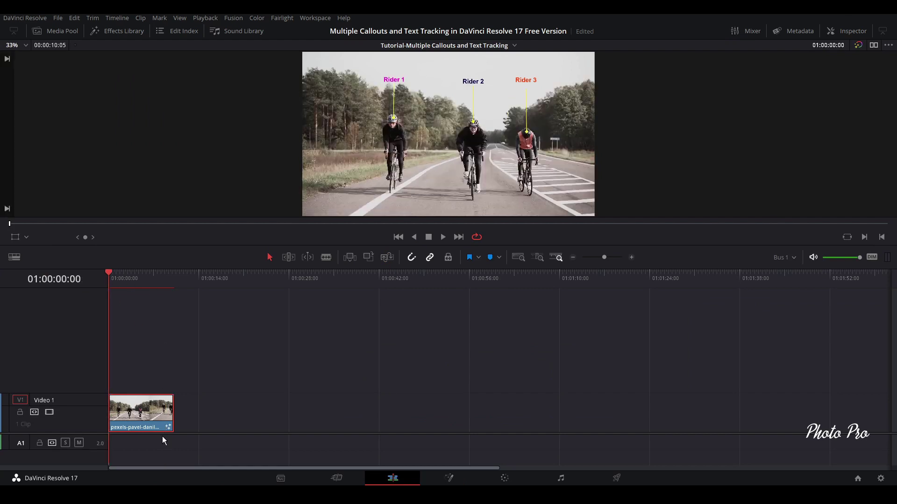